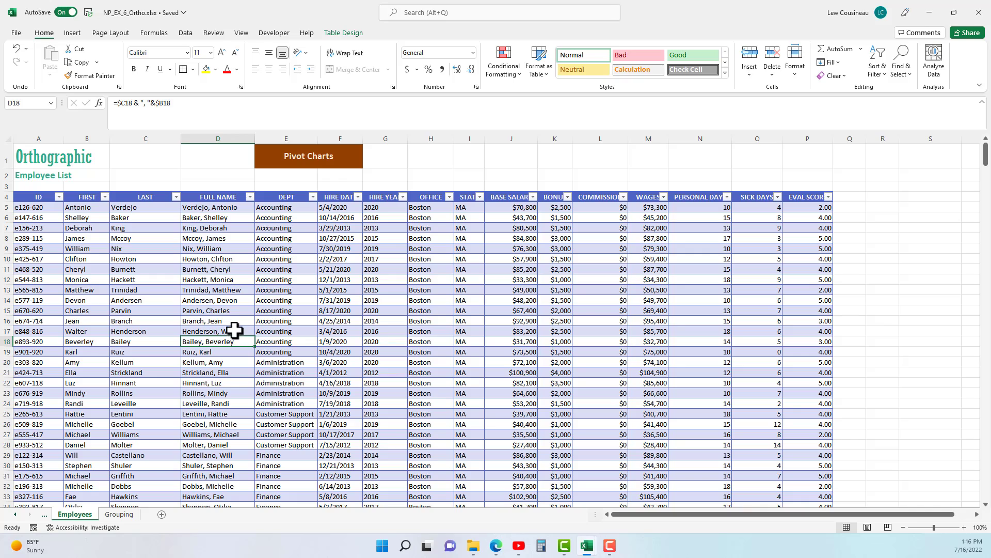
Step: Insert a PivotTable from the employee table on a new worksheet
click(73, 34)
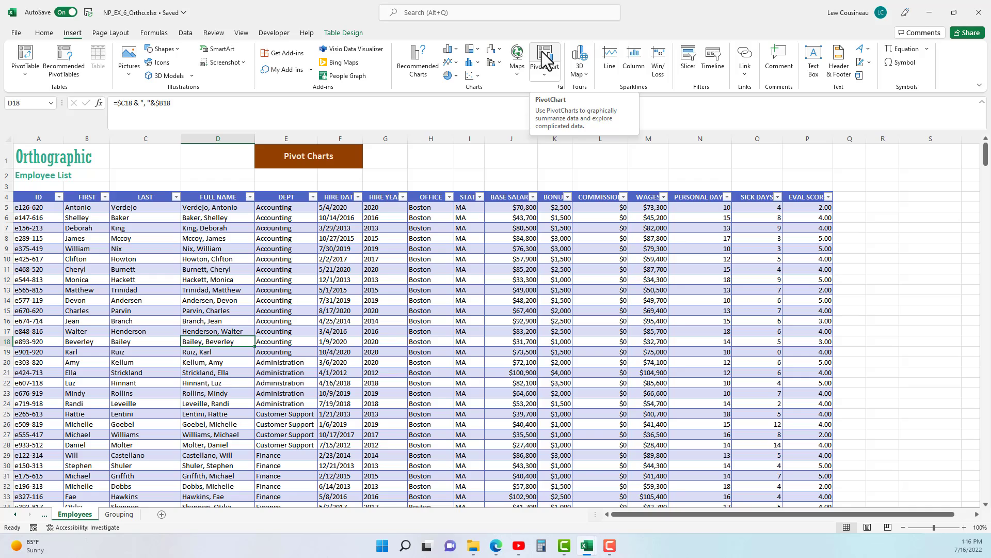
click(24, 58)
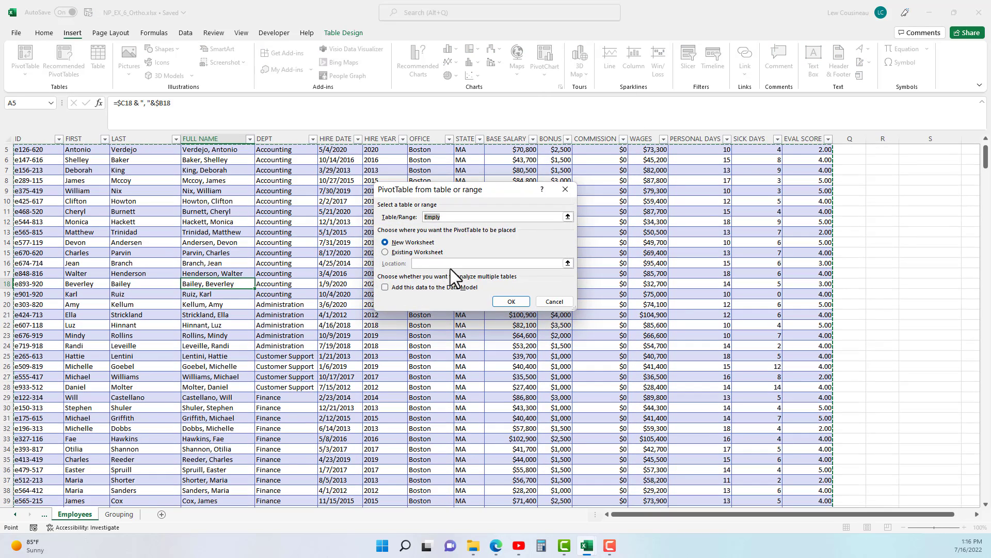
click(519, 303)
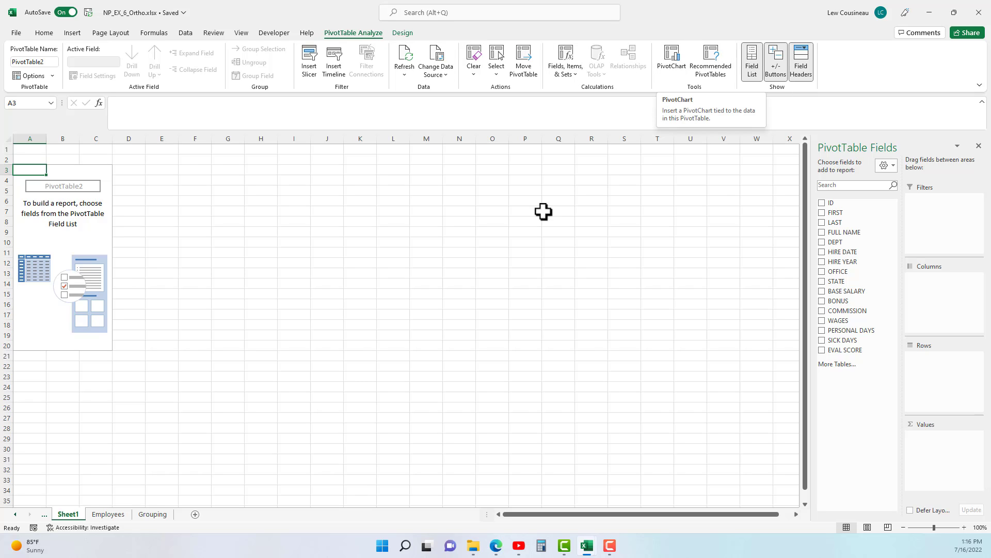
Step: Delete the new worksheet that holds the blank PivotTable
right_click(77, 513)
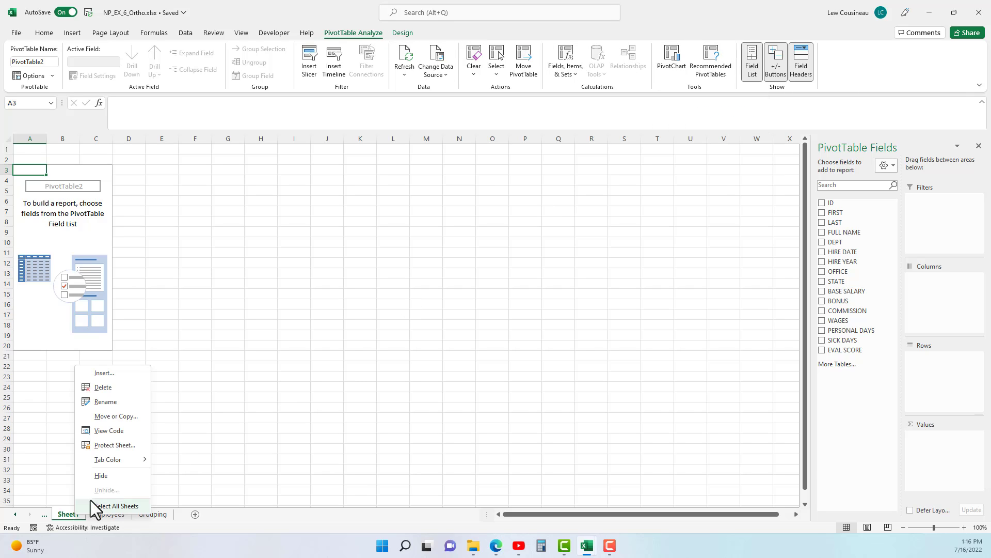
click(109, 390)
click(490, 302)
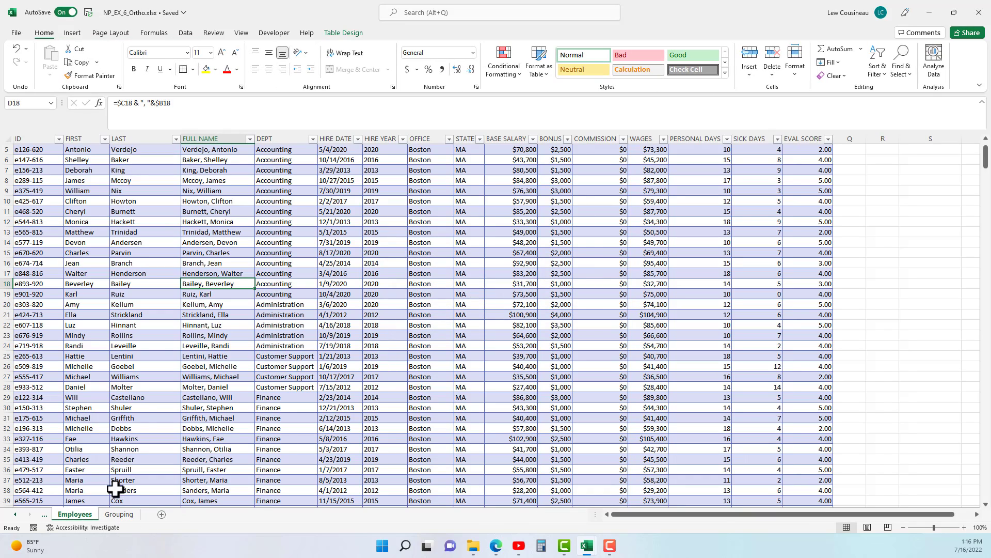
Step: Insert a PivotChart from the employee table on a new worksheet
click(72, 33)
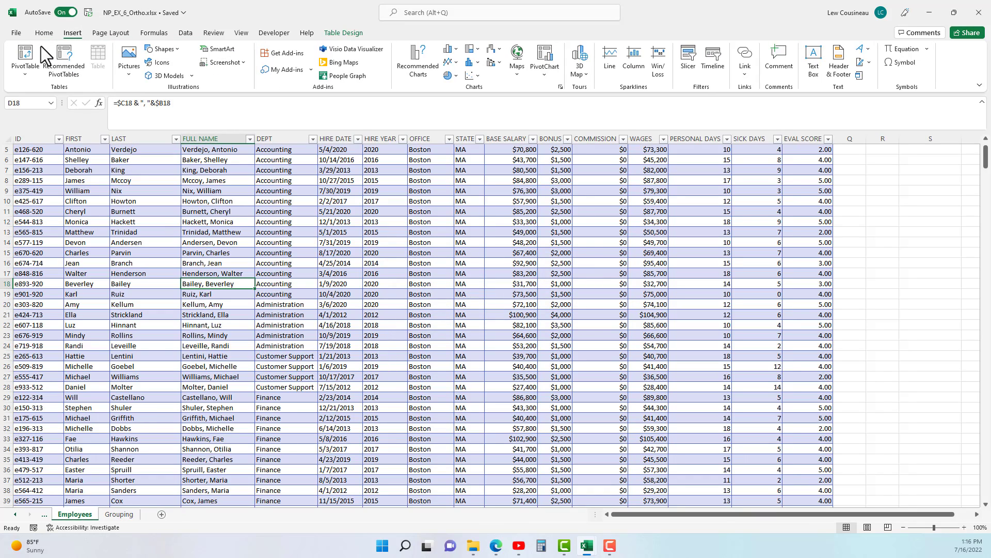
click(544, 54)
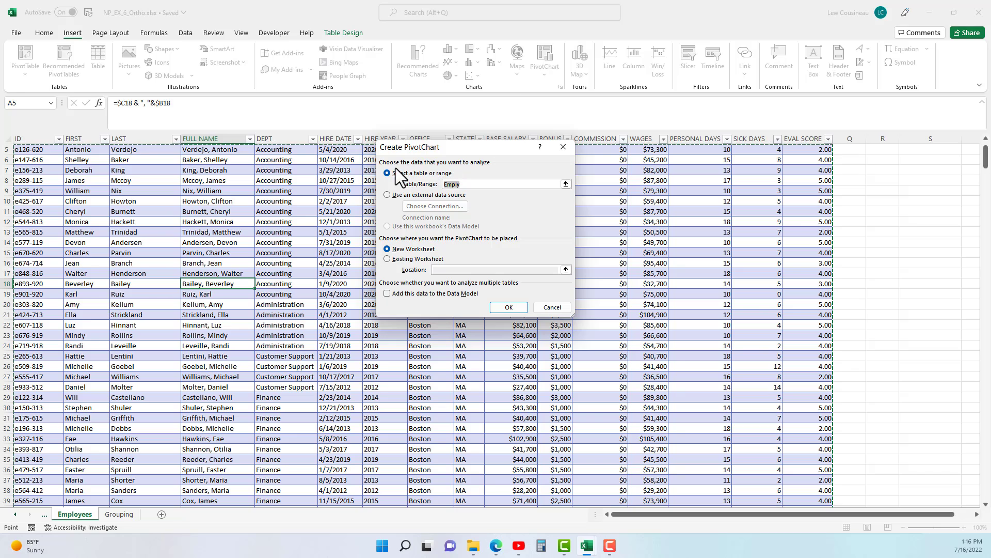
click(504, 309)
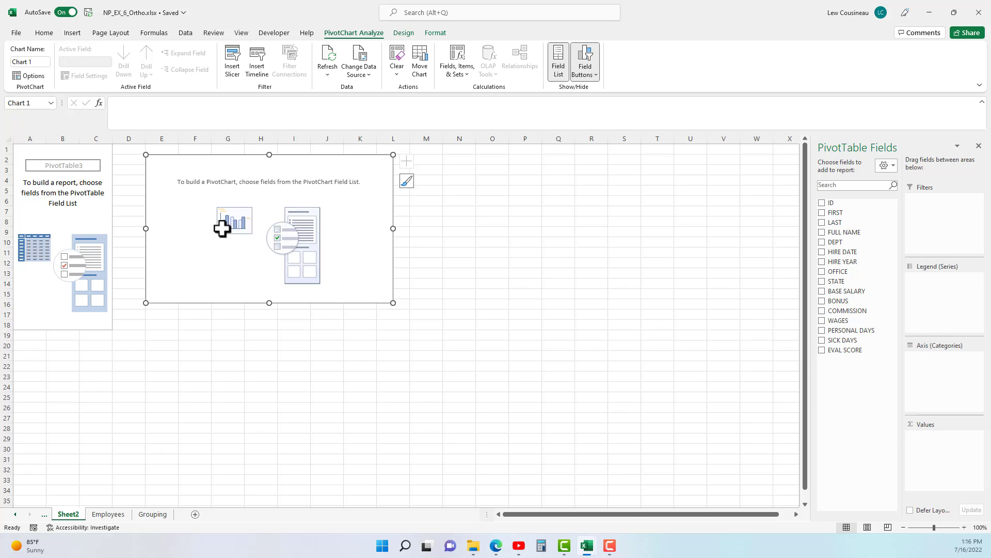
Step: Add OFFICE to the rows and WAGES to the values of the blank PivotTable
click(74, 221)
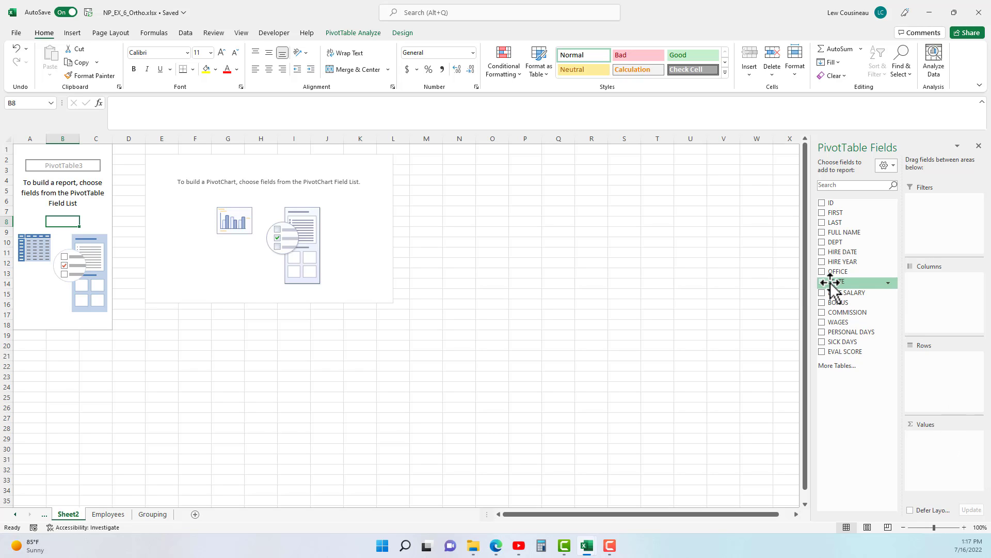
drag(839, 271, 950, 395)
drag(837, 321, 954, 464)
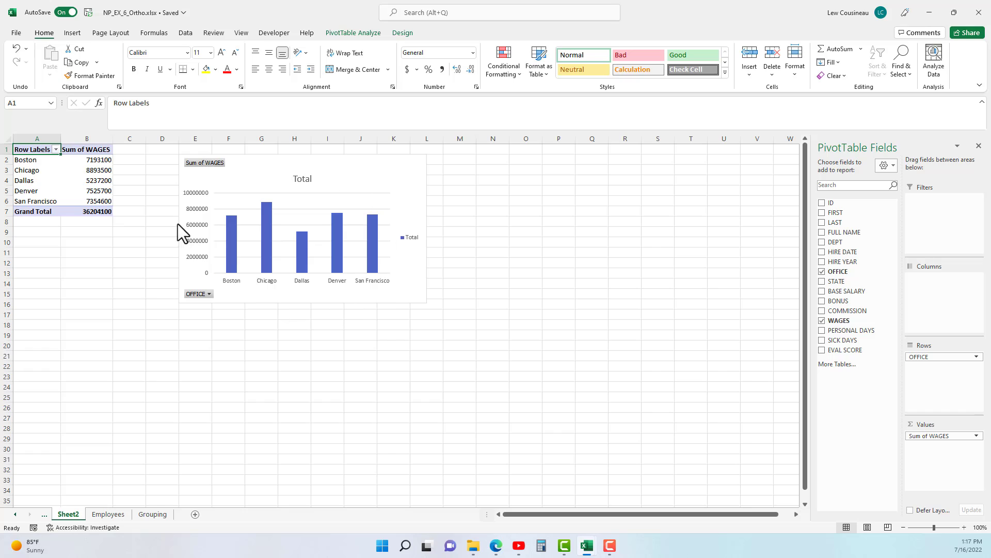
Step: Replace the PivotChart with a new clustered column PivotChart created from the PivotTable and place it beside the table
click(383, 172)
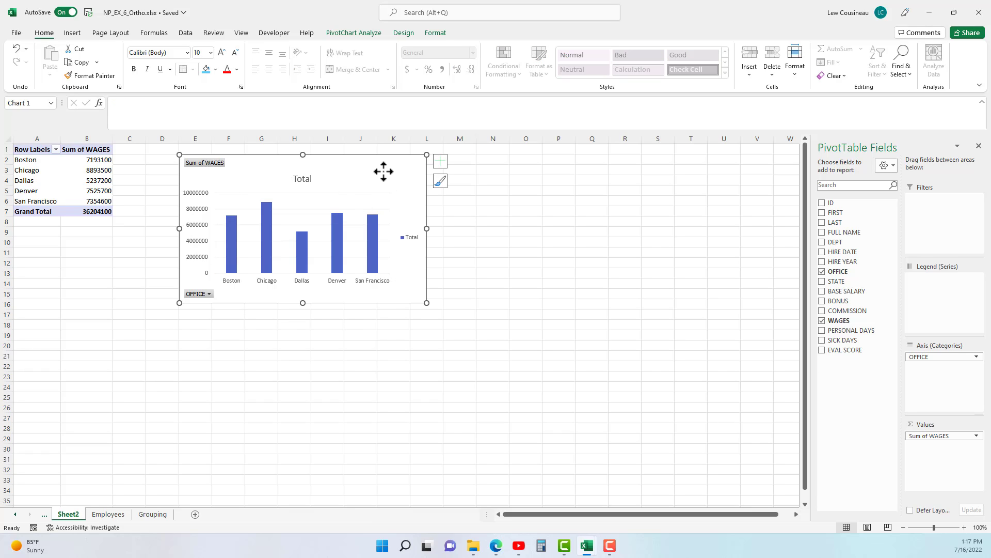
key(Delete)
click(31, 180)
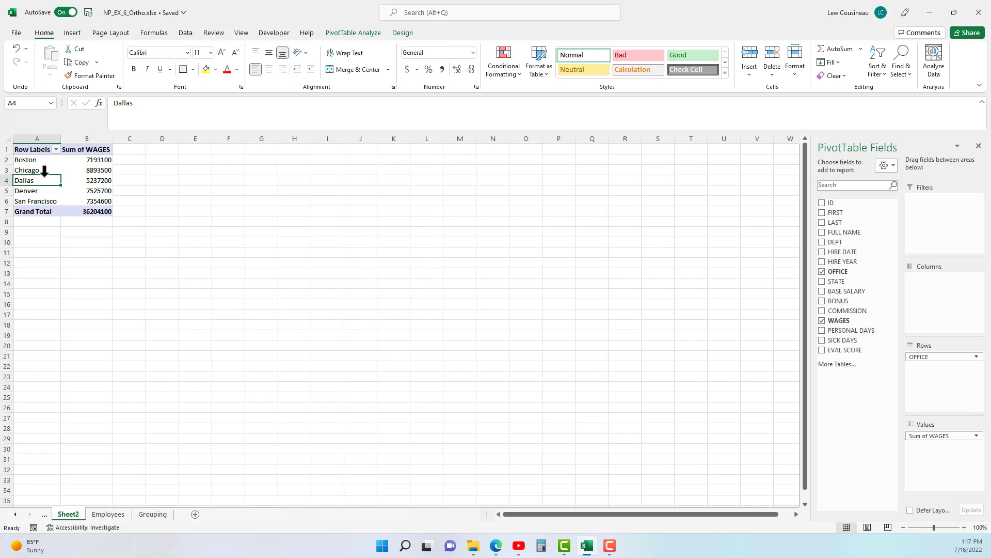
click(366, 34)
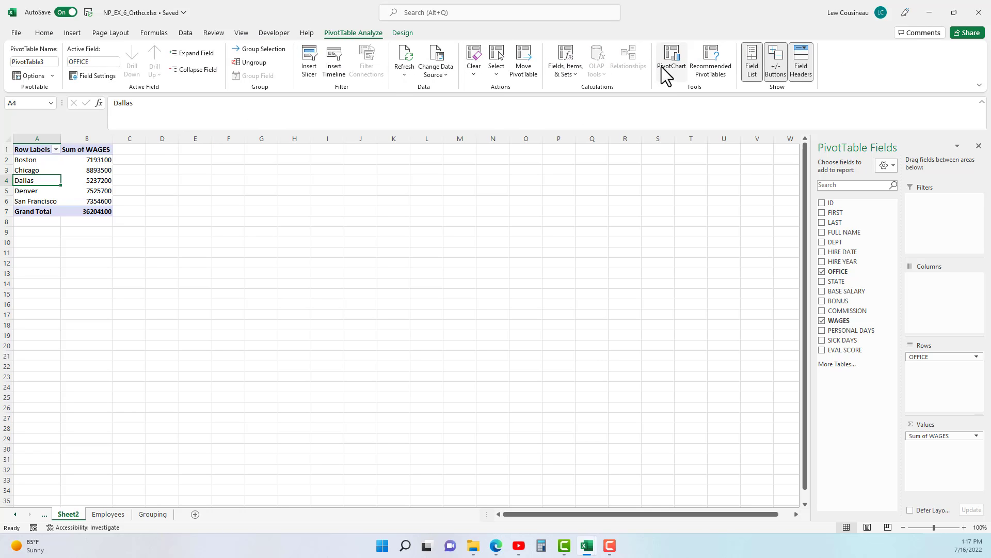
click(671, 60)
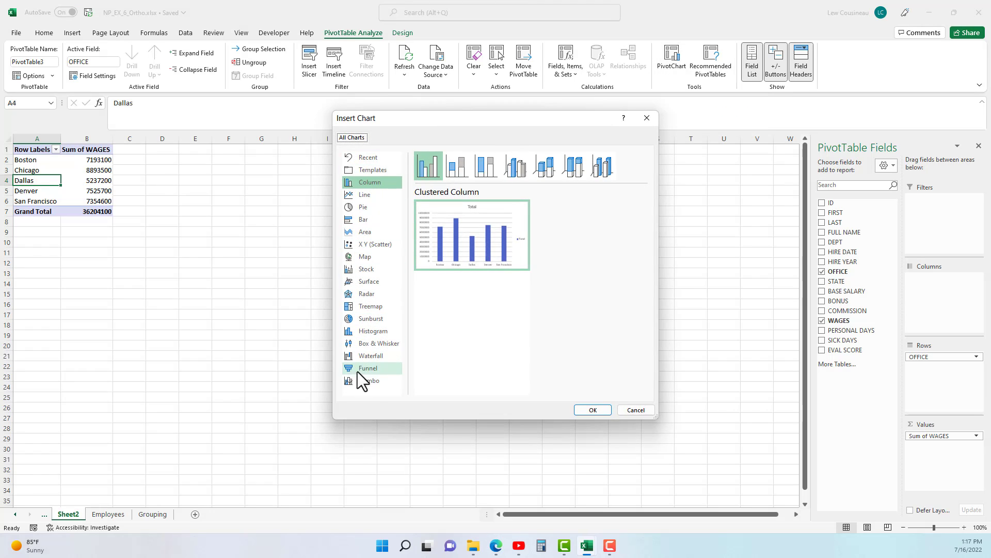
click(576, 409)
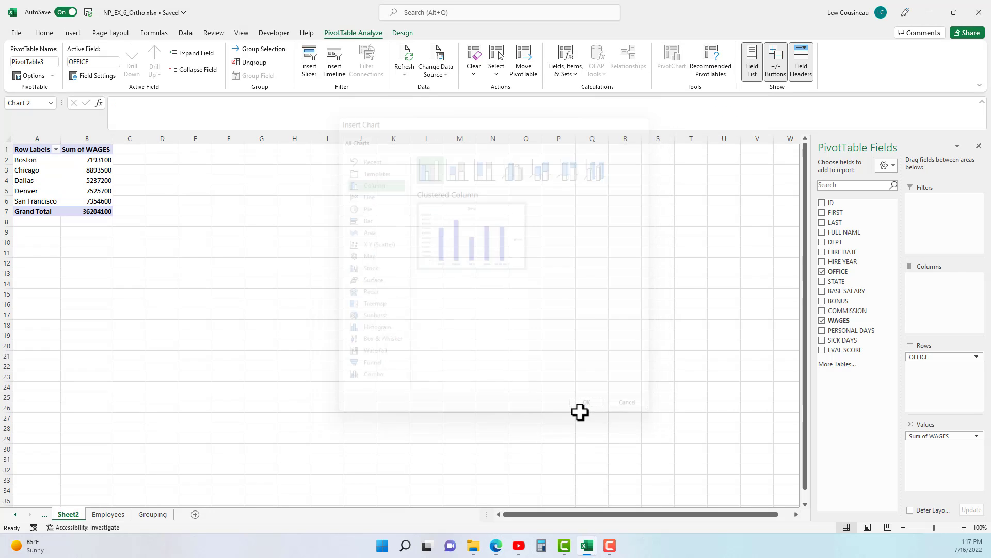
drag(354, 266, 220, 167)
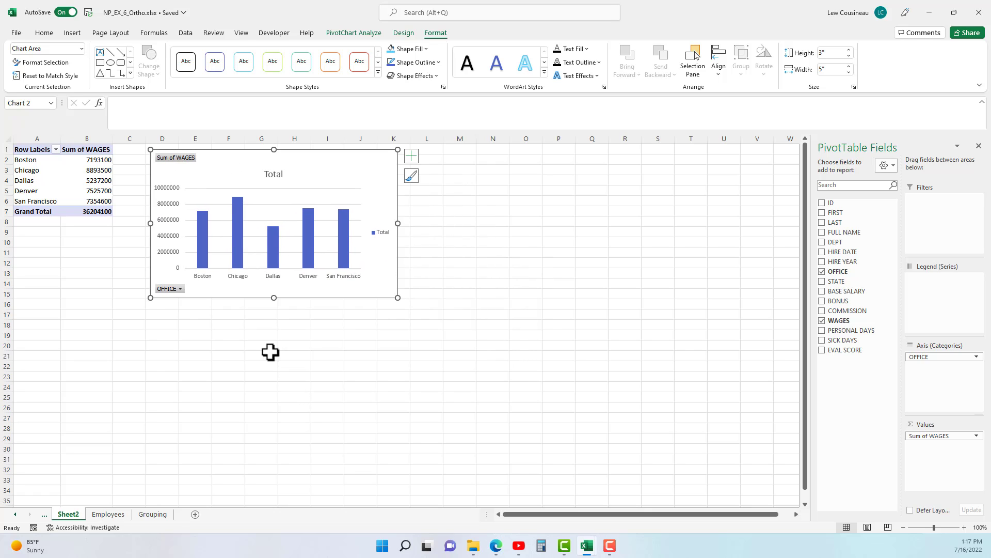
Step: Add DEPT below OFFICE in the rows and enlarge the chart to about 9.06 by 3.2 inches
click(54, 181)
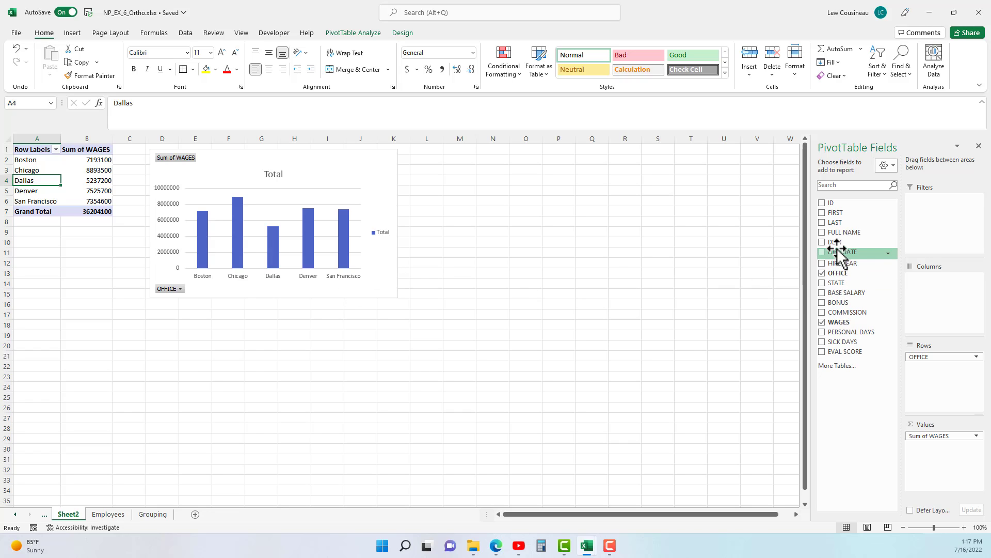
drag(835, 242, 934, 382)
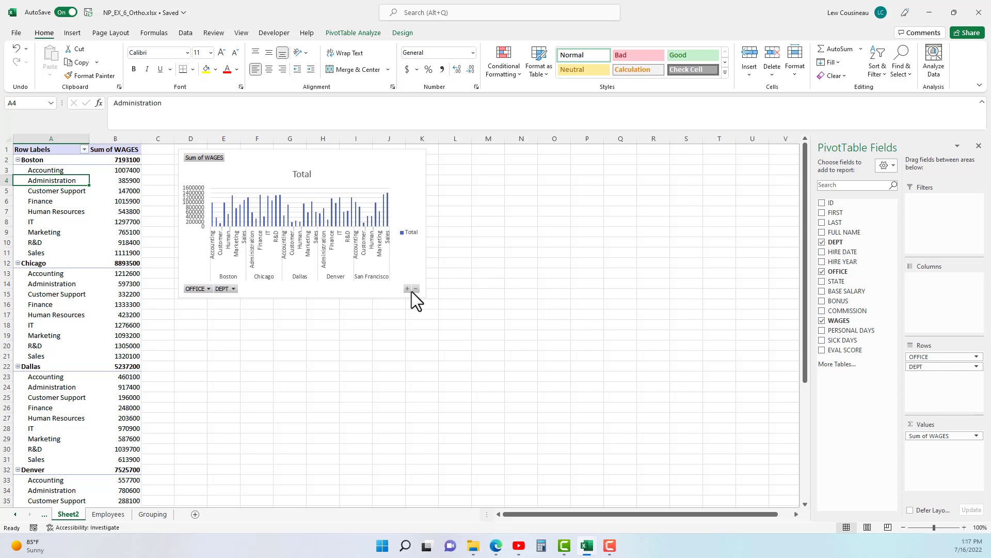
click(423, 292)
drag(423, 293, 627, 307)
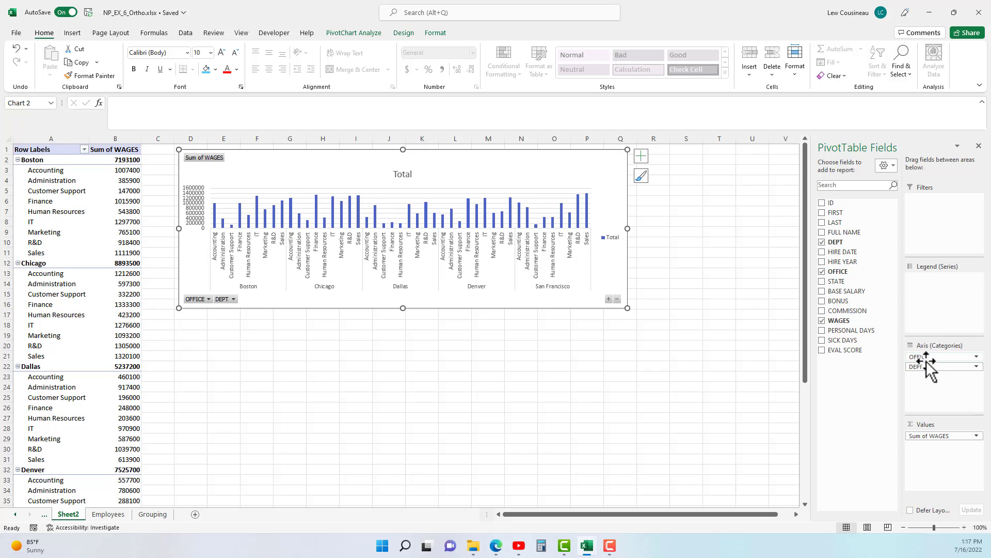
Step: Remove OFFICE from the chart's axis and replace the WAGES values with PERSONAL DAYS and SICK DAYS
drag(926, 357, 841, 394)
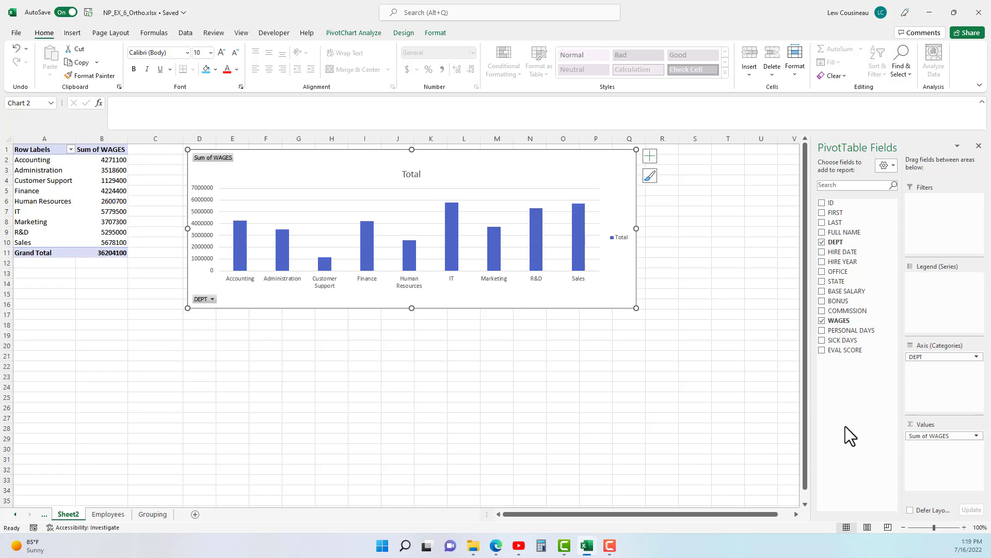
drag(928, 436, 854, 408)
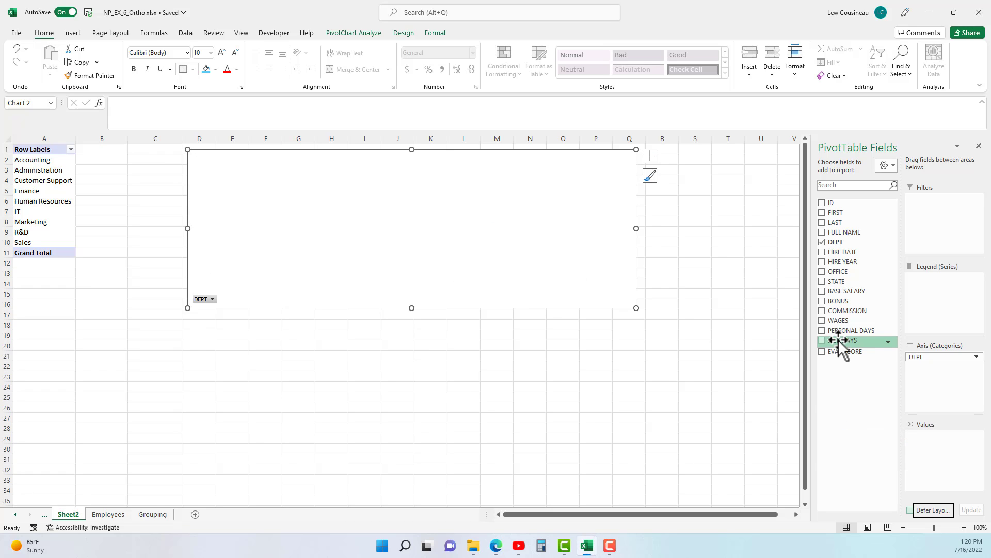
drag(841, 331, 925, 439)
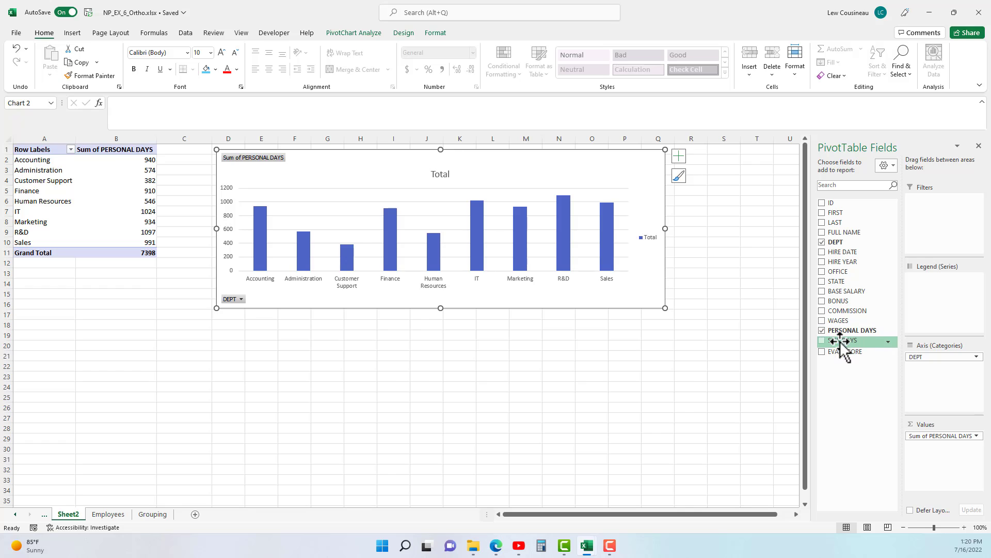
drag(841, 341, 931, 457)
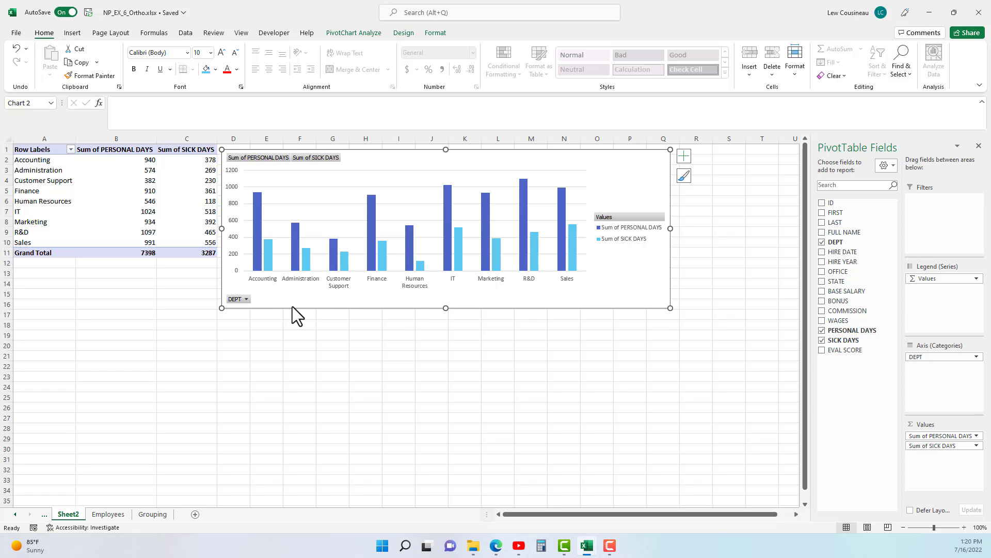
Step: Examine the sorting and filtering options of the chart's DEPT field
click(247, 299)
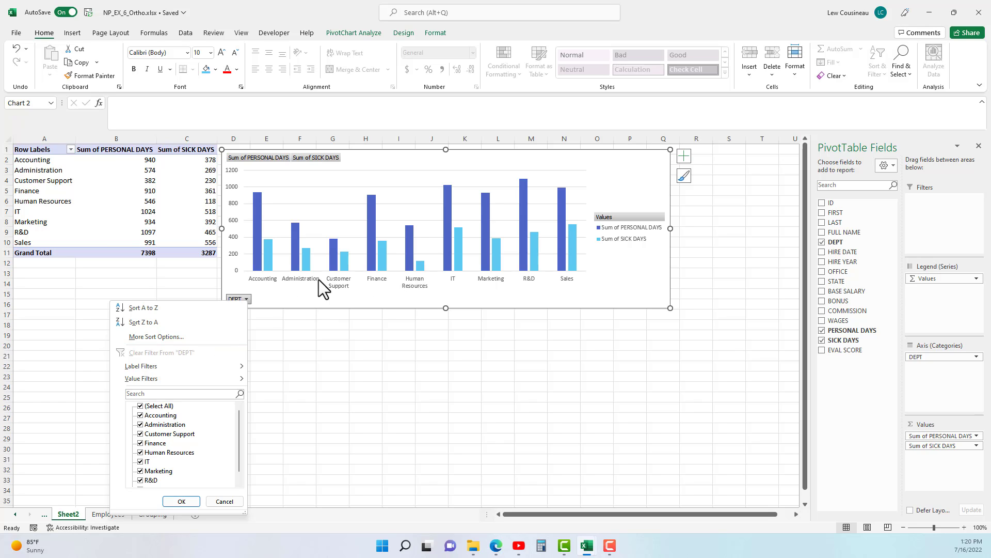
click(308, 156)
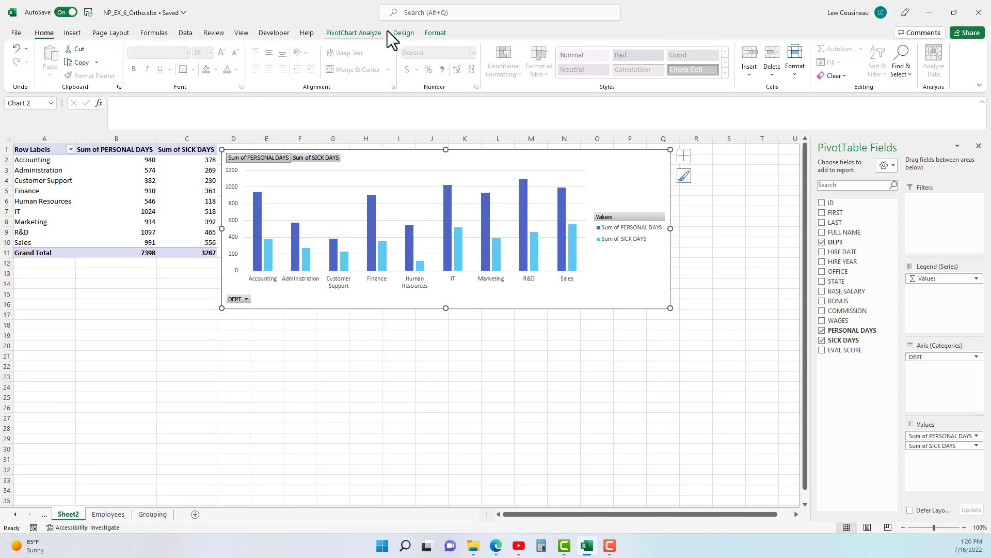
Step: Add a slicer for the DEPT field and place it below the PivotTable
click(103, 201)
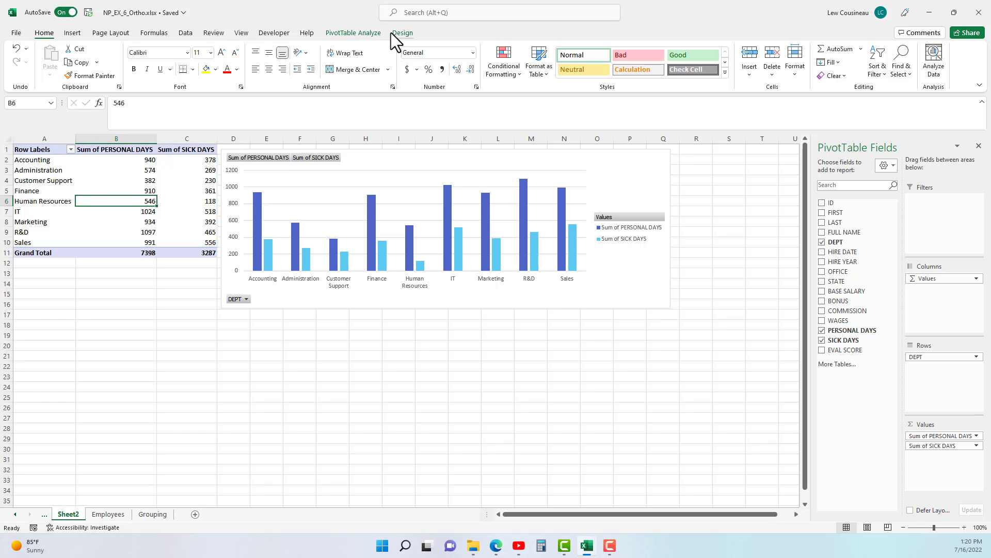
click(359, 33)
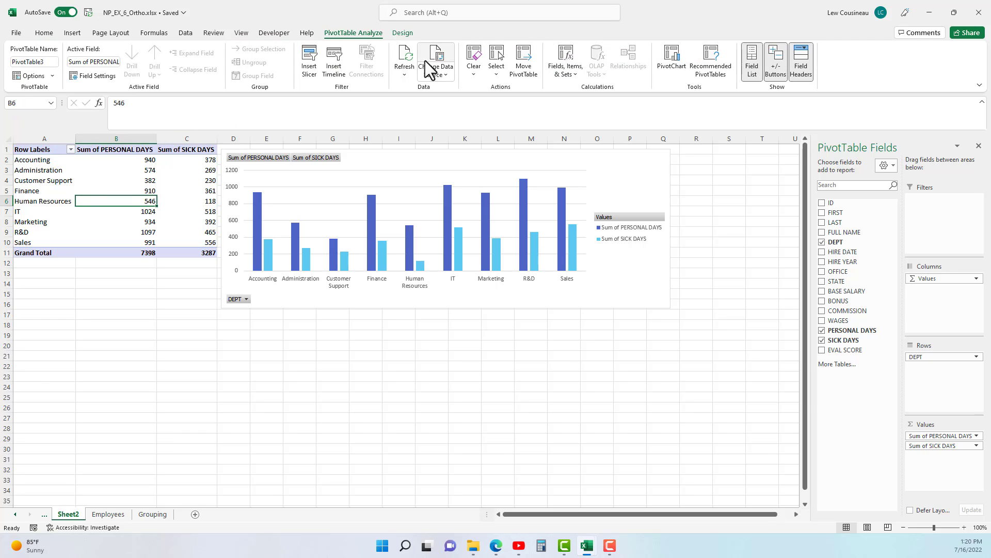
right_click(841, 243)
click(884, 287)
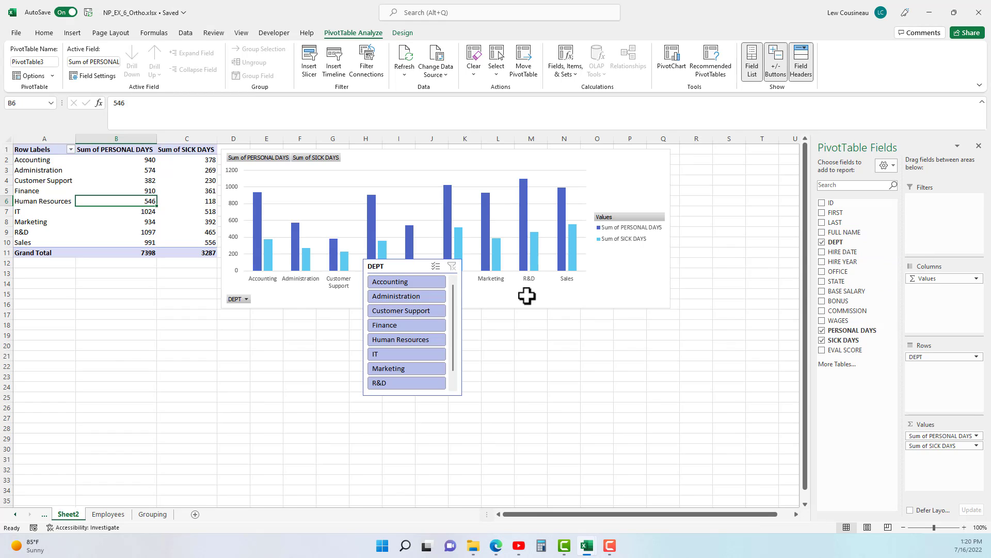
drag(408, 267, 147, 282)
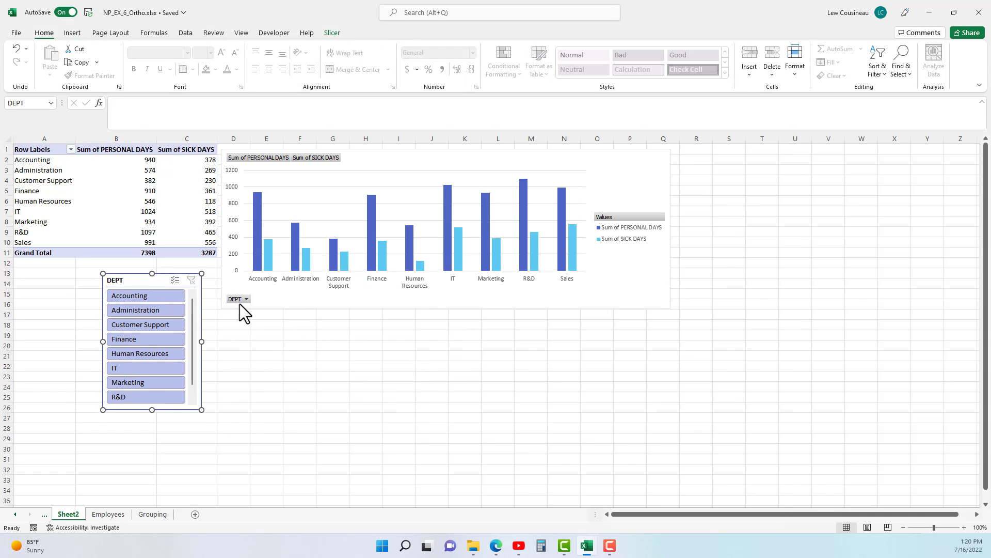
click(240, 302)
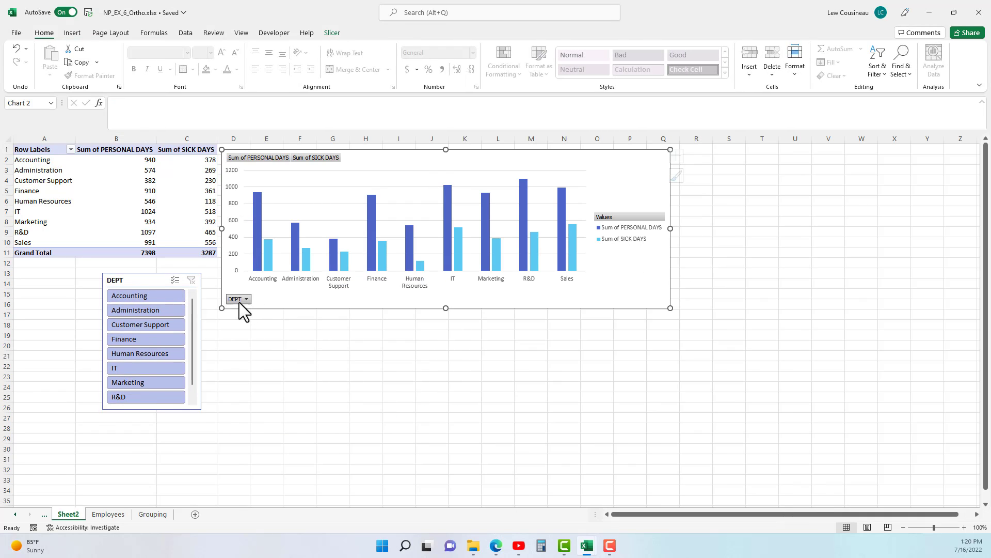
click(240, 302)
click(295, 300)
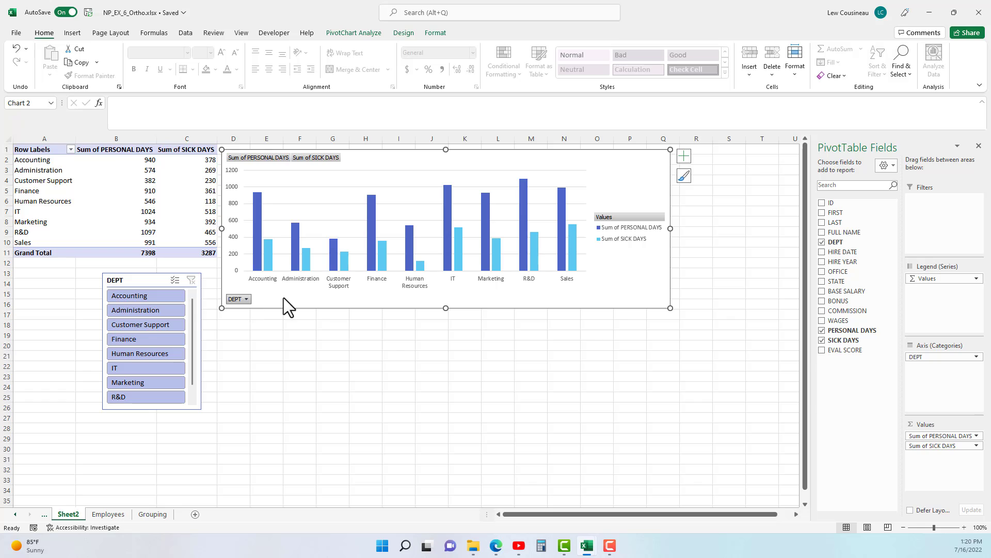
Step: Hide all field buttons on the PivotChart
click(328, 295)
click(403, 33)
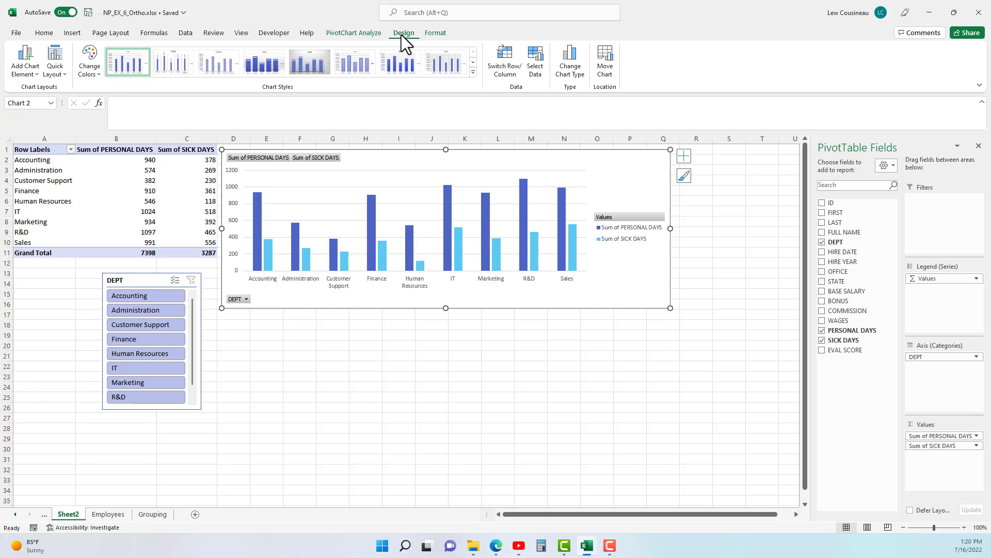
click(448, 35)
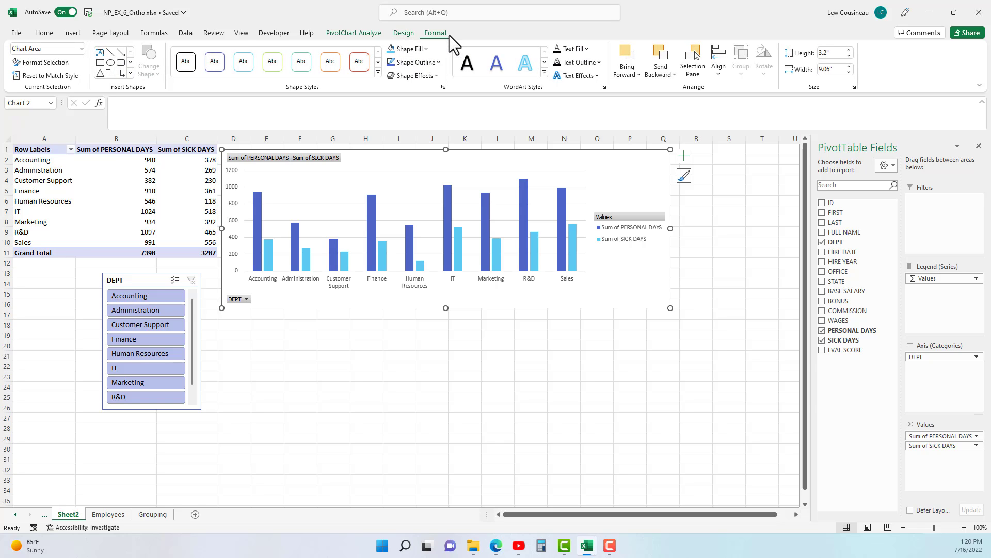
click(355, 34)
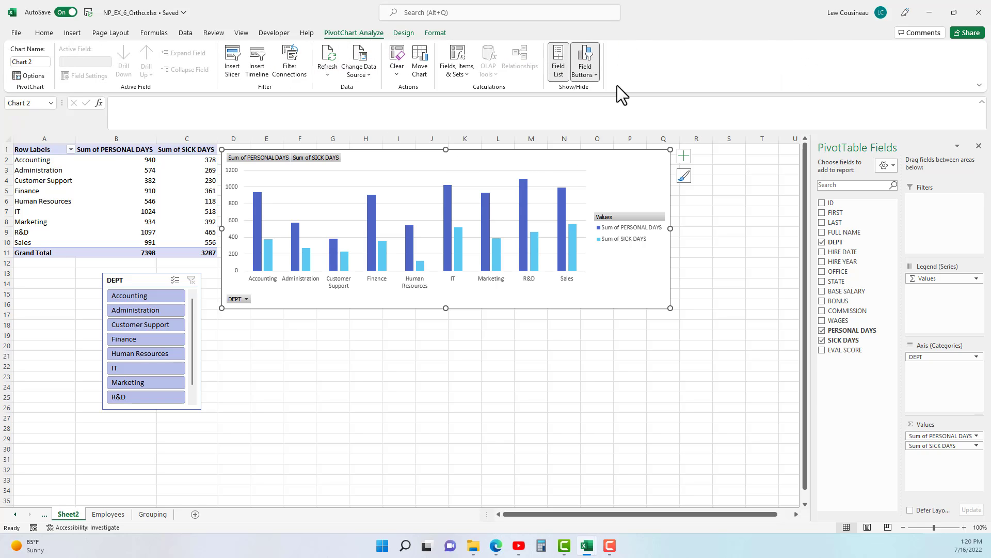
click(594, 74)
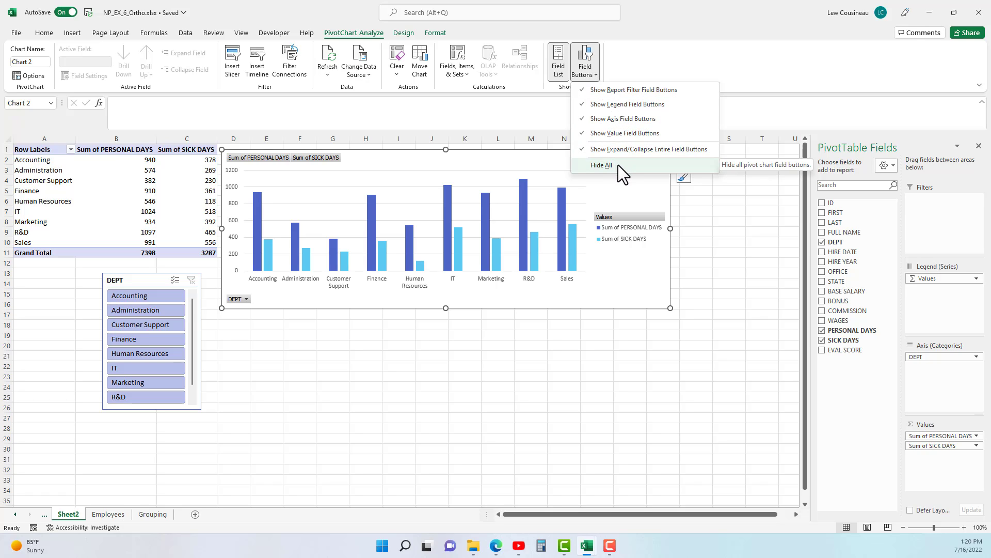
right_click(246, 297)
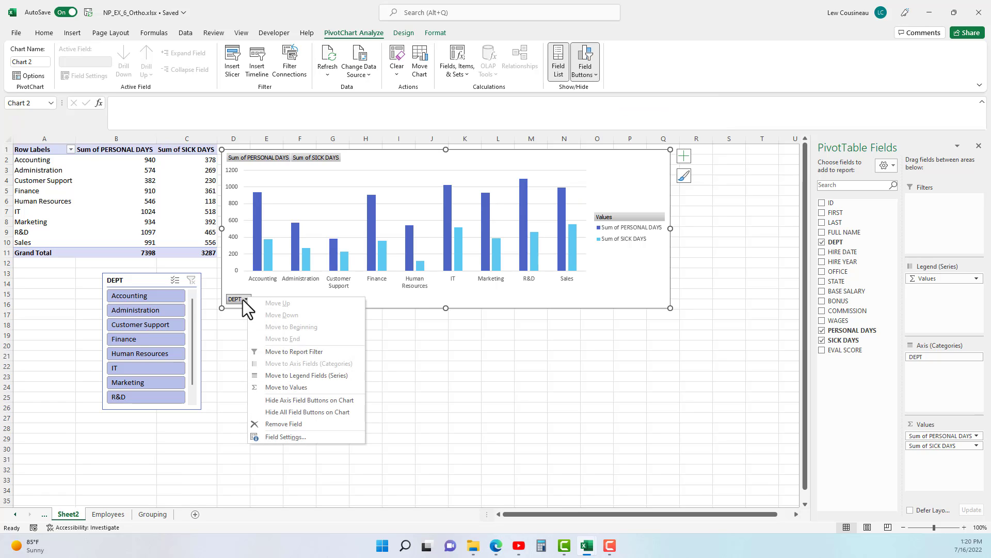
click(318, 413)
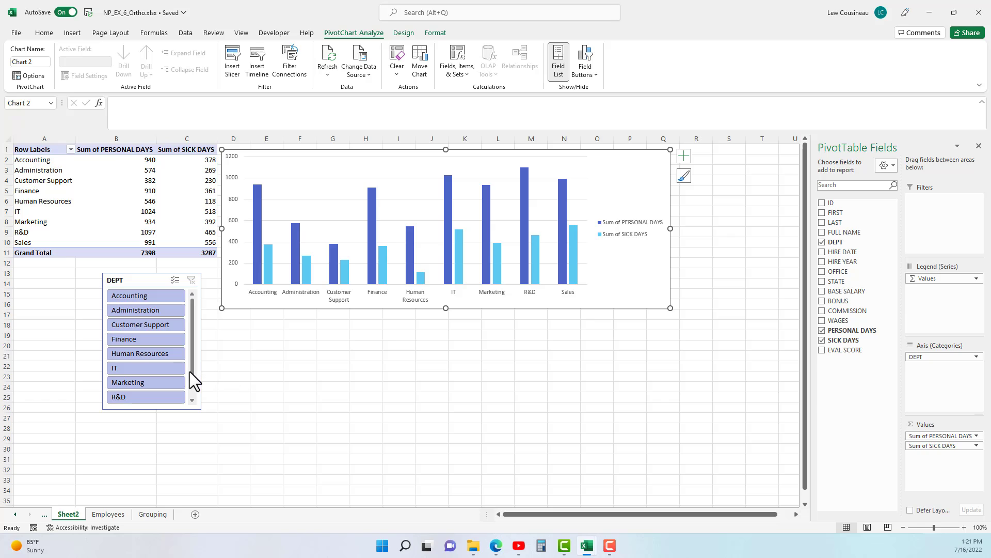
Step: Filter the PivotTable and chart with the DEPT slicer to the departments Accounting through Human Resources
click(142, 293)
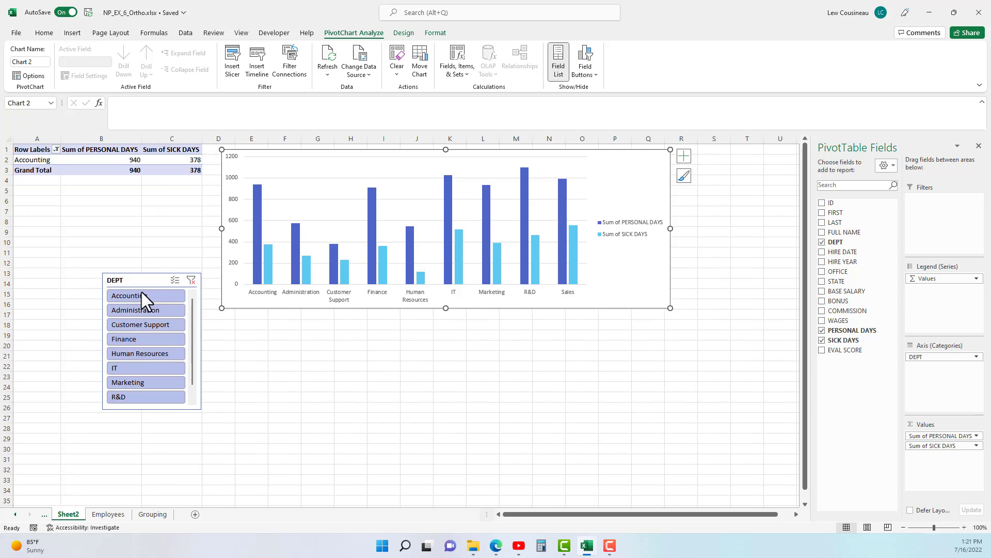
shift+click(132, 354)
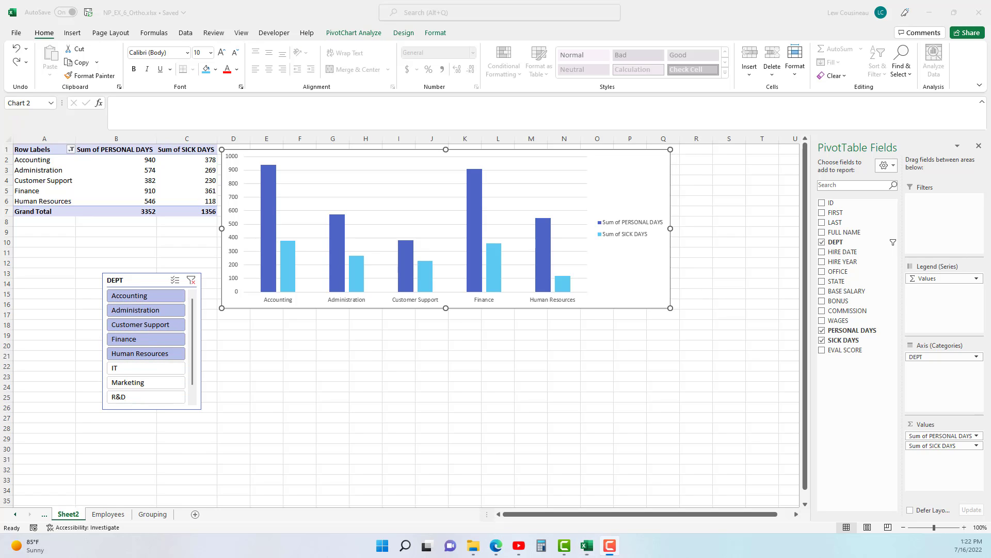
click(713, 342)
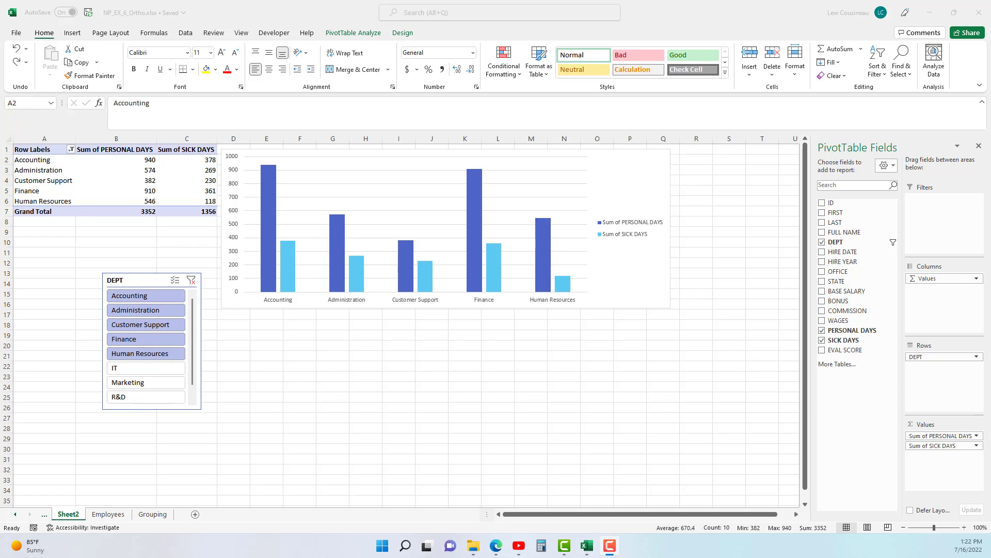
Step: Compare the field list's area names by selecting the PivotTable and the PivotChart in turn
click(137, 172)
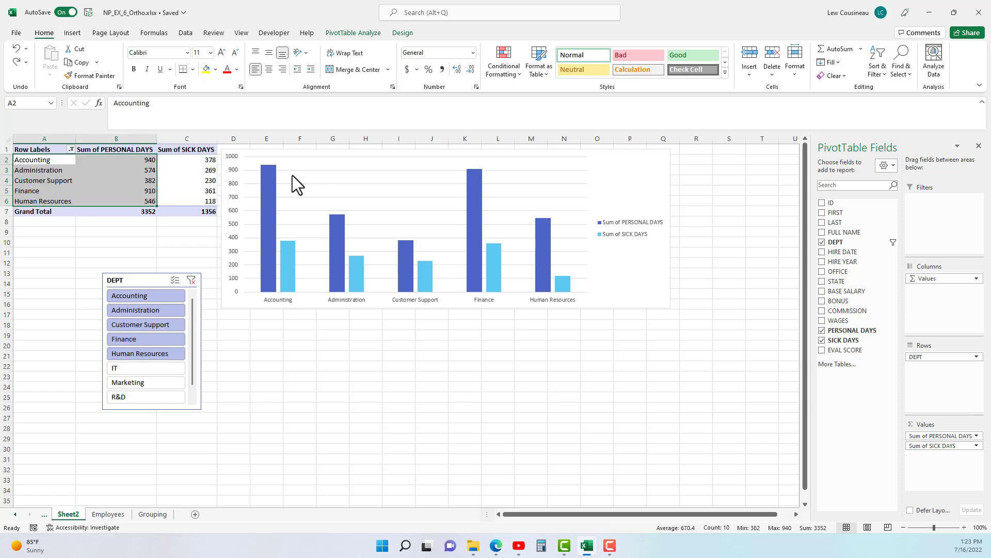
click(309, 172)
click(137, 177)
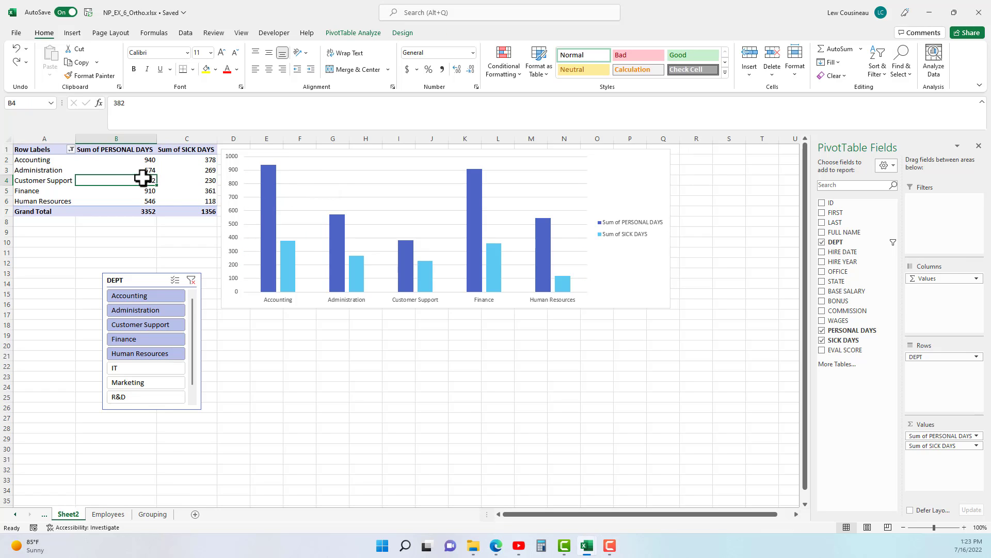
click(313, 166)
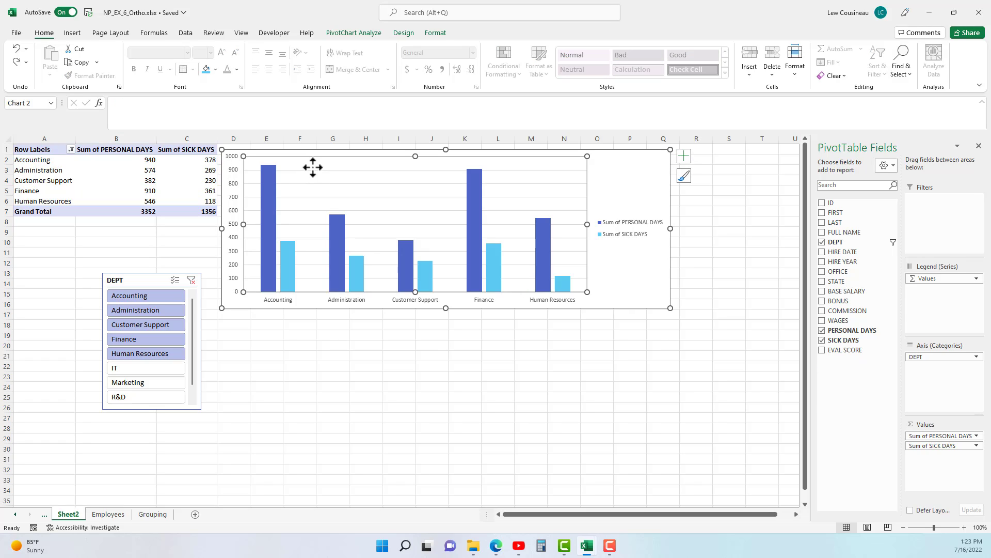
click(139, 191)
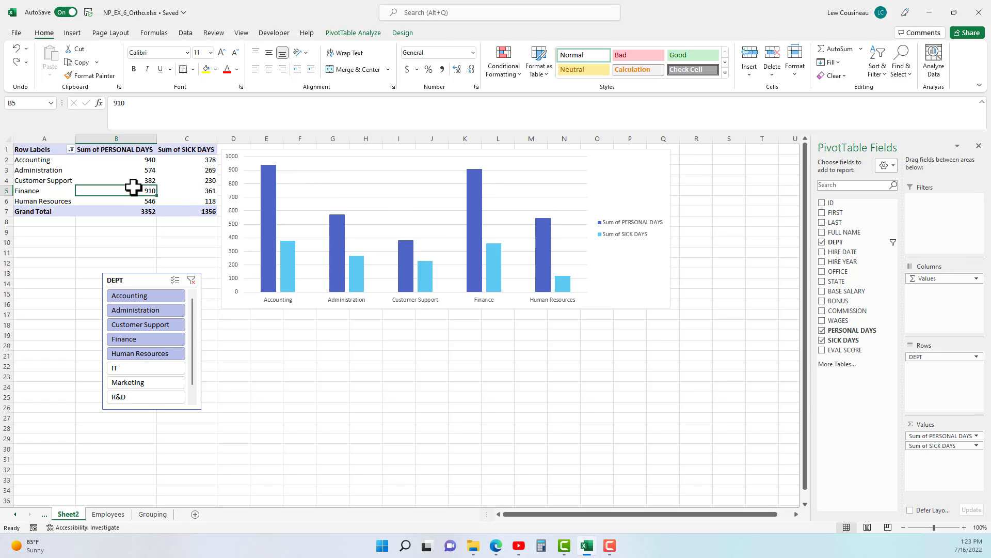
click(46, 173)
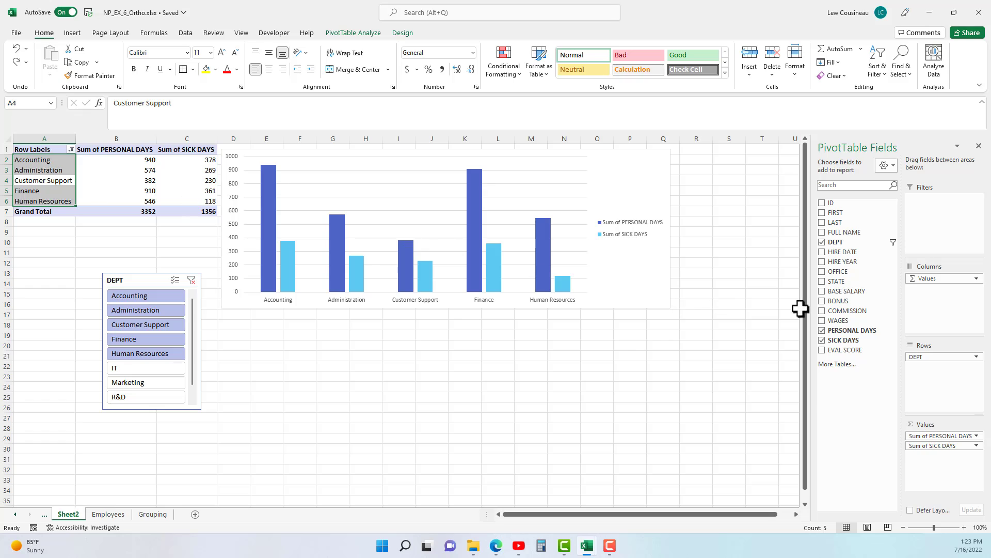
Step: Add OFFICE above DEPT in the PivotTable rows and filter out the Boston and Chicago offices
click(109, 177)
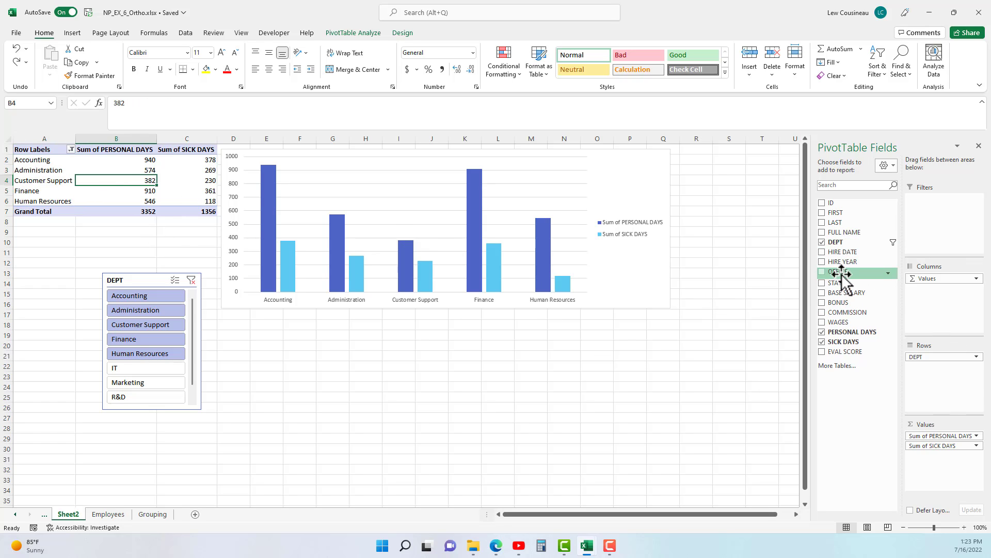
drag(842, 272, 923, 356)
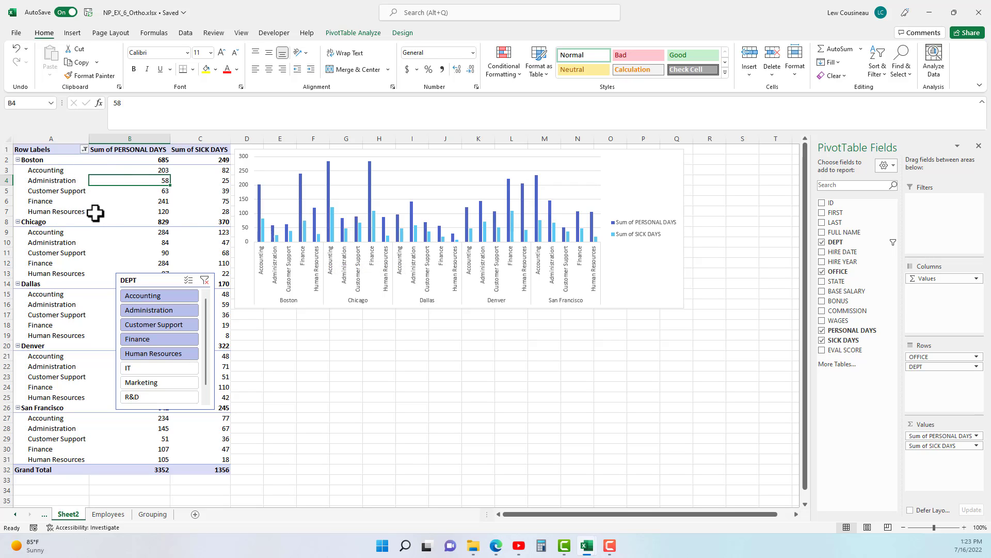
mouse_move(95, 211)
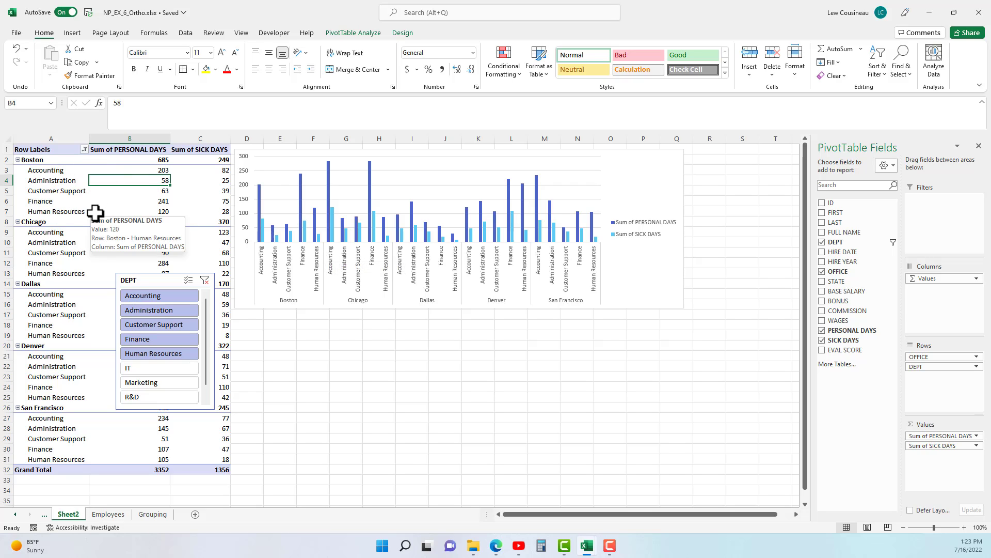
click(84, 149)
click(32, 292)
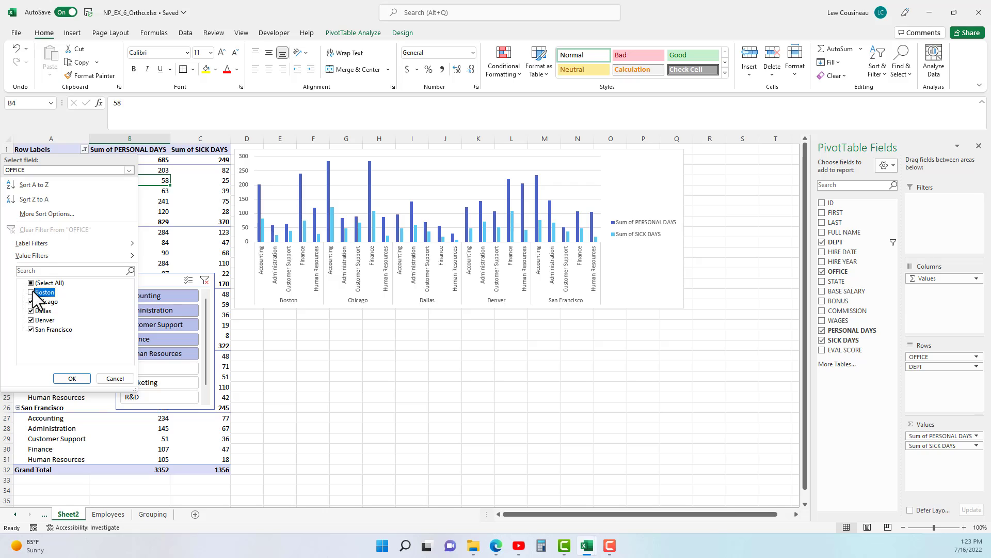
click(32, 301)
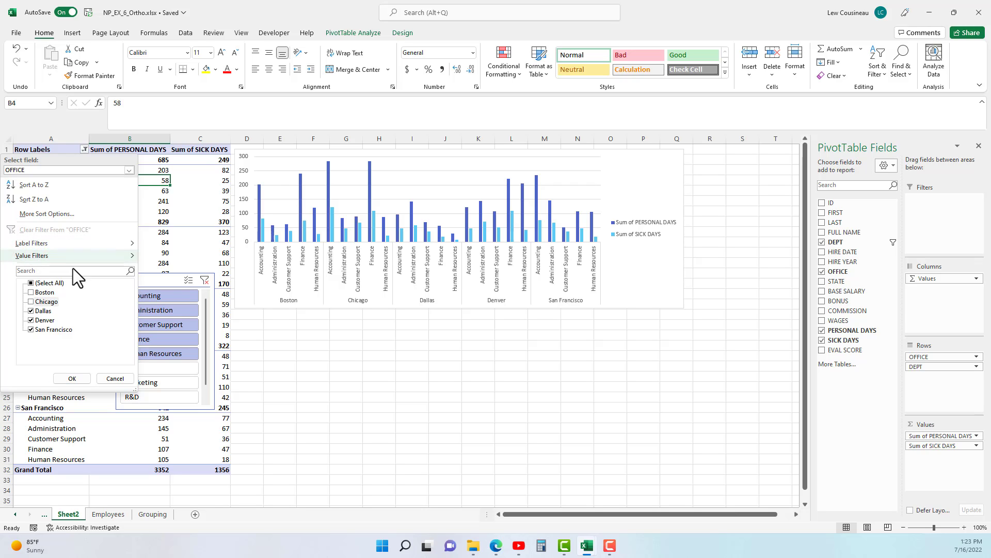
click(69, 379)
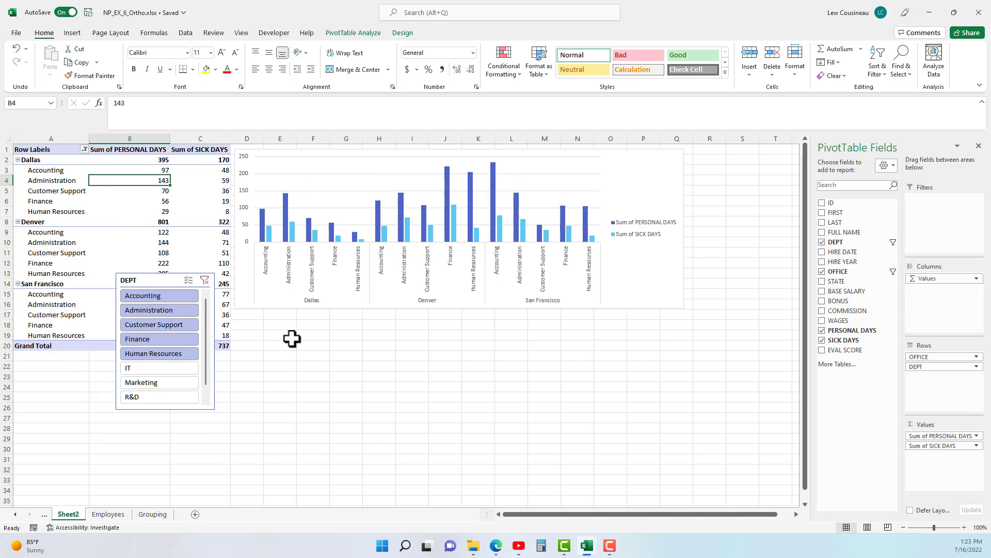
Step: Apply the preset chart style with fine minor gridlines on a white background to the PivotChart
click(294, 279)
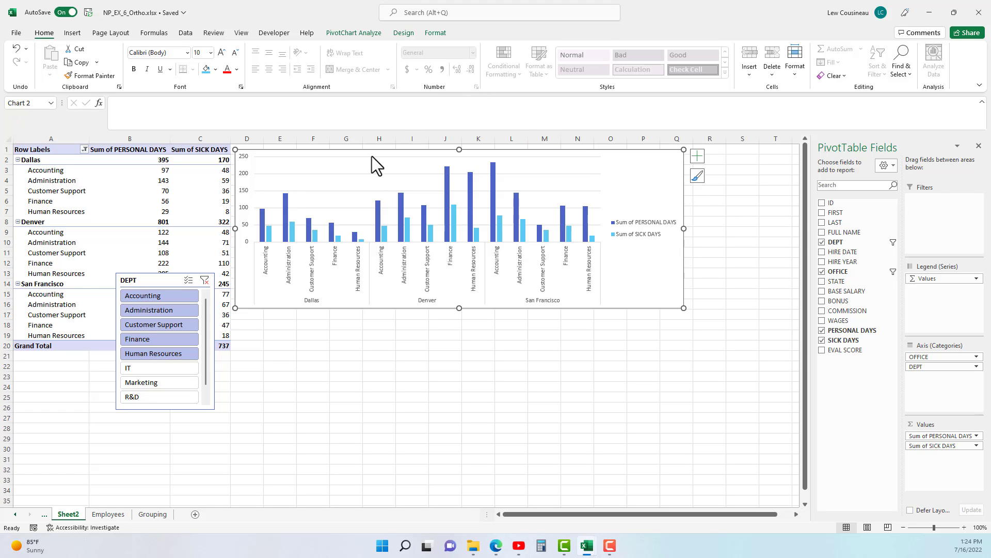
click(402, 34)
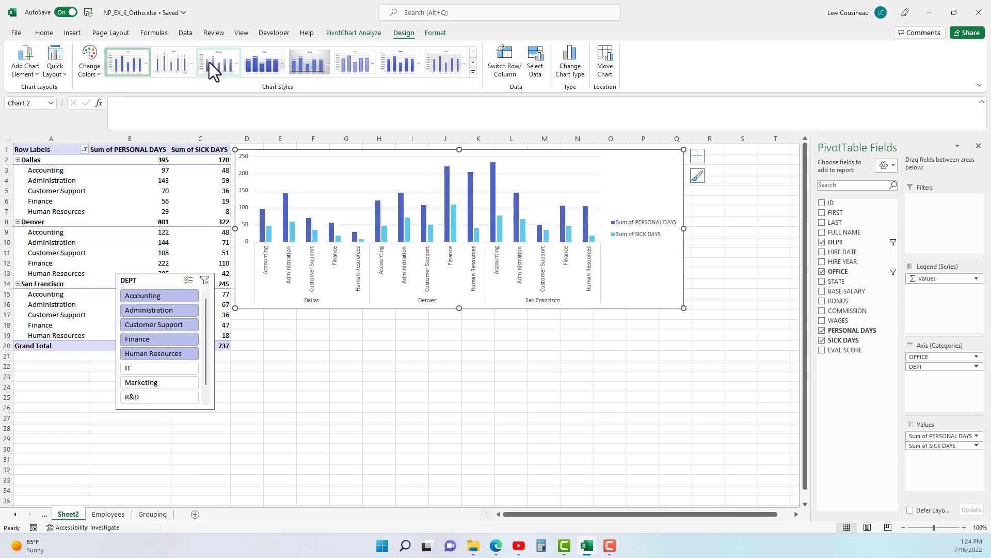
click(475, 73)
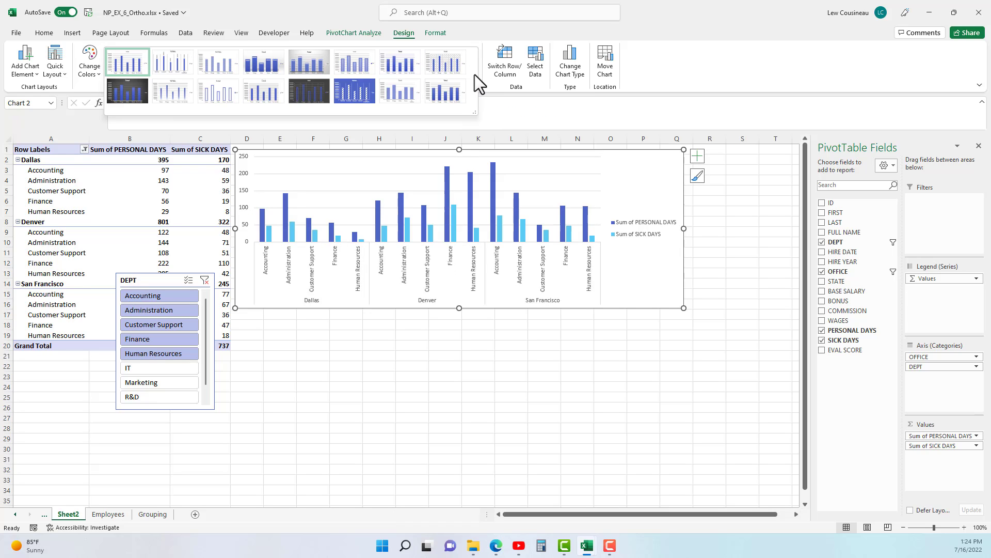
click(264, 91)
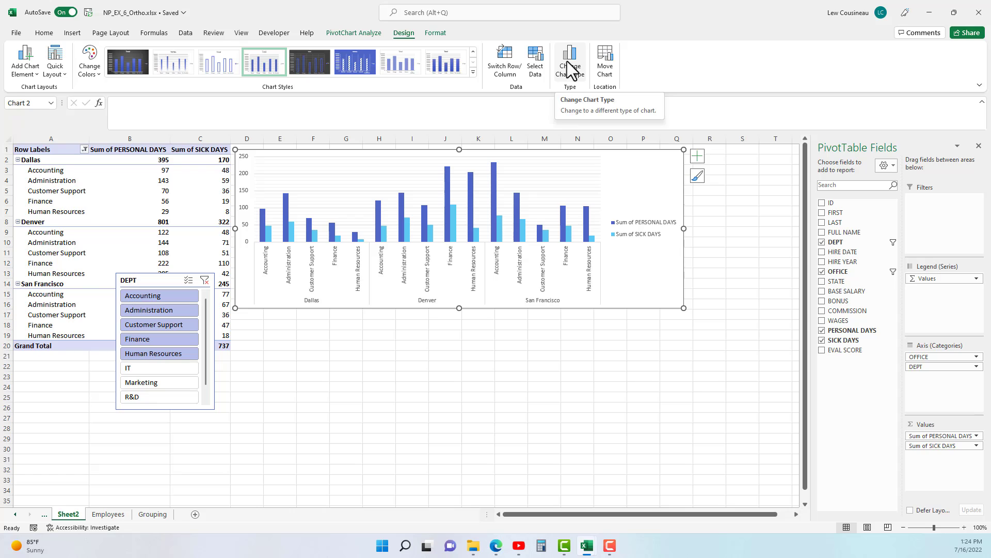
click(604, 58)
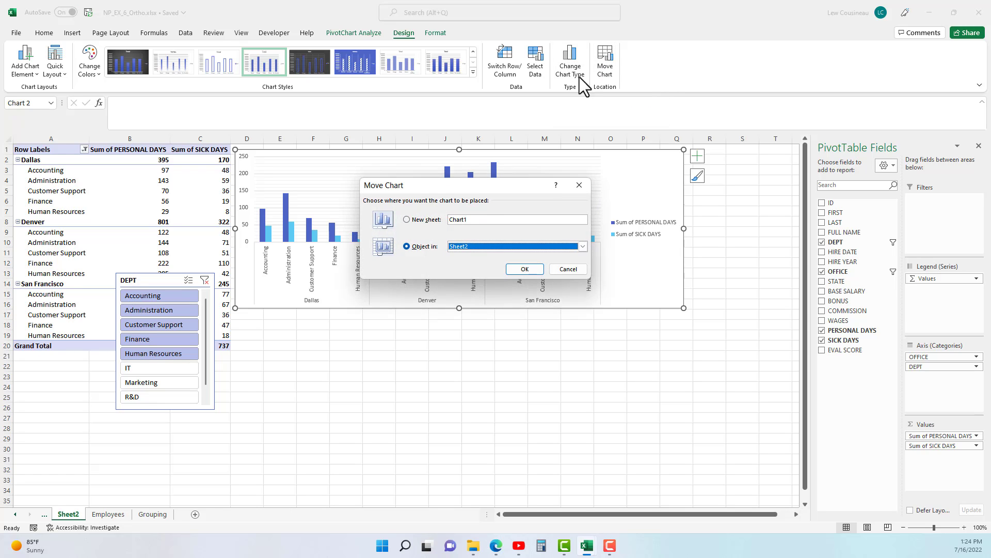
click(417, 221)
click(519, 269)
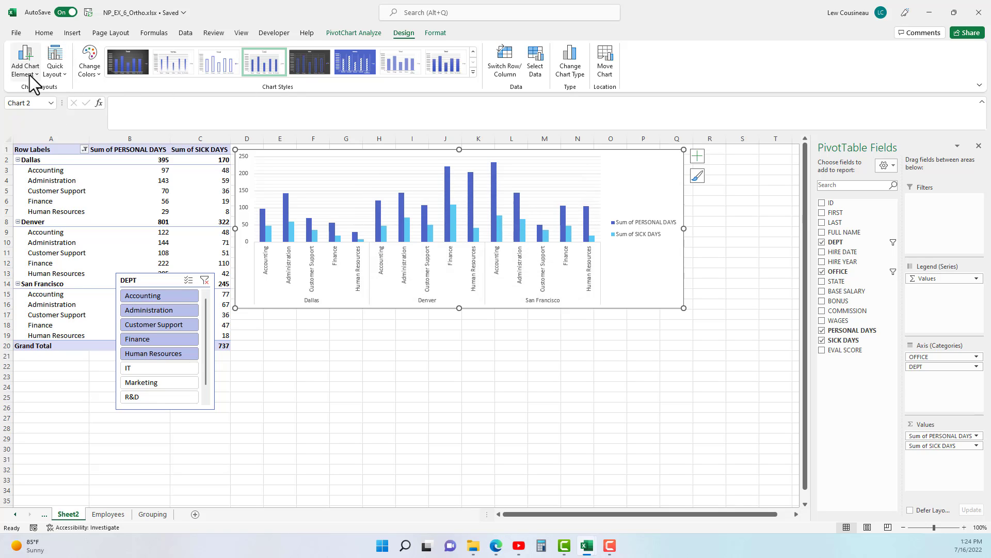
Step: Examine the available chart elements and compare the design, formatting and analysis commands offered for the PivotChart and the PivotTable
click(698, 156)
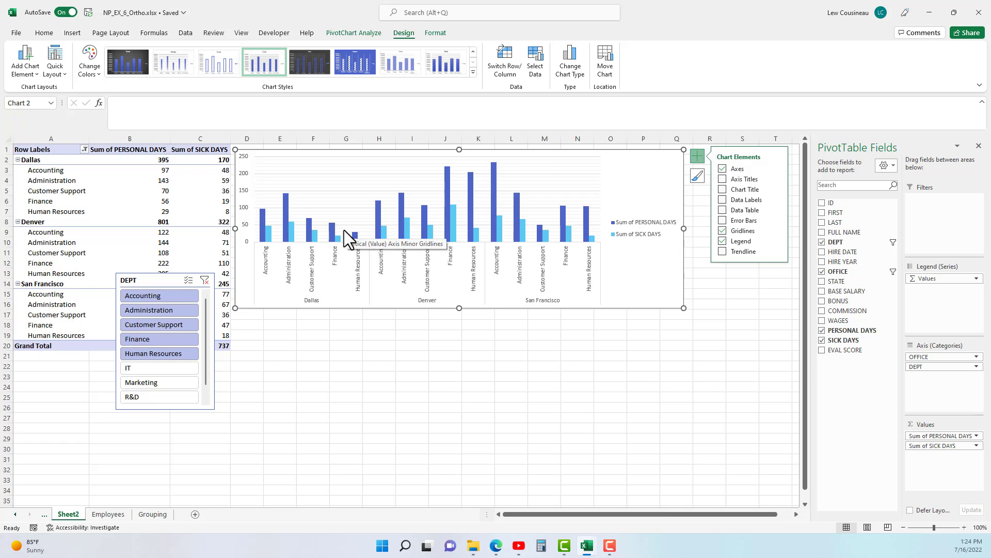
click(436, 33)
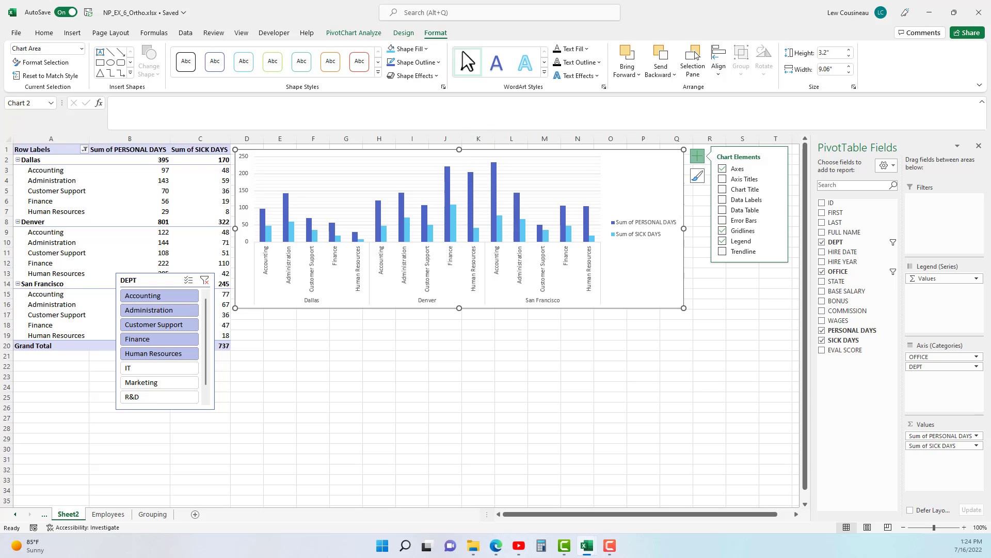
click(355, 34)
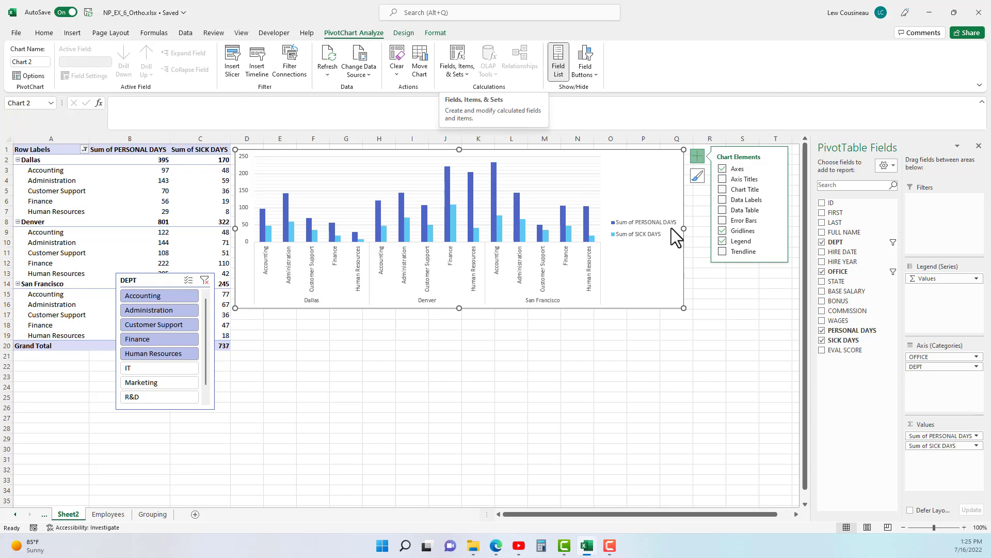
click(129, 201)
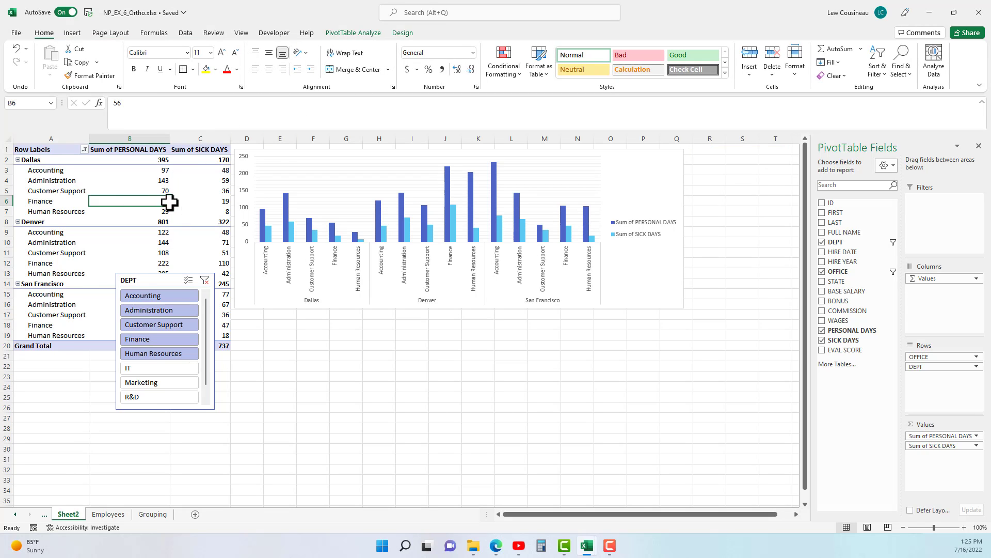
click(337, 31)
click(401, 33)
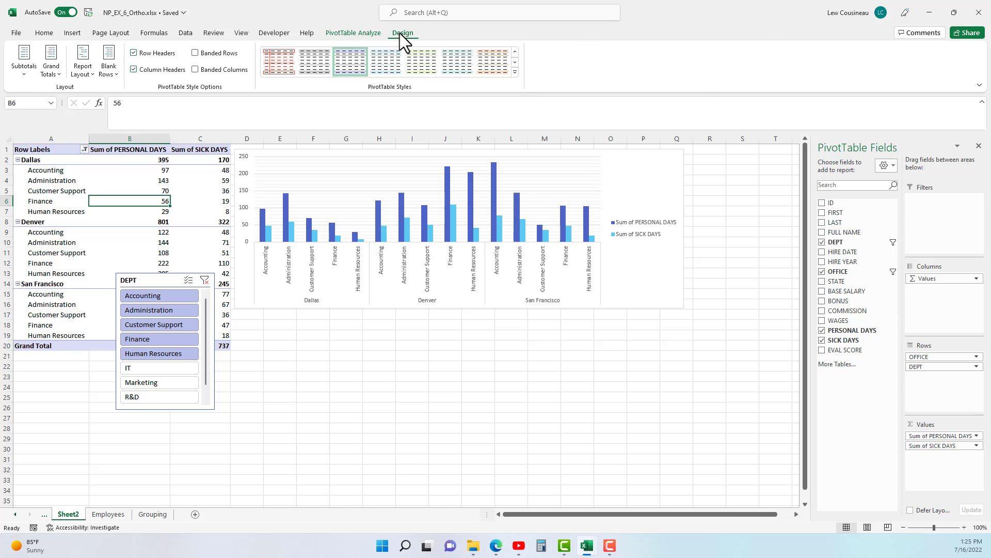
click(636, 185)
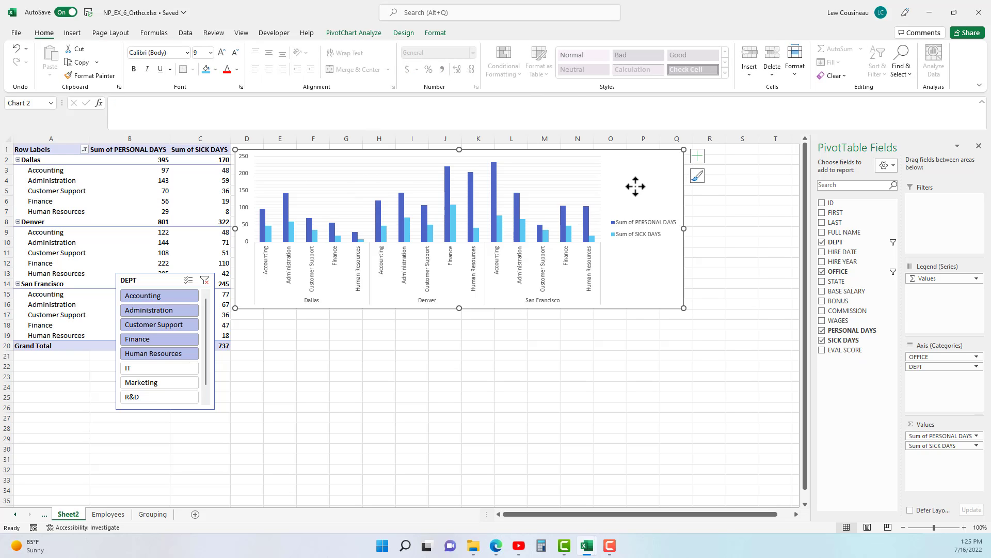
click(436, 33)
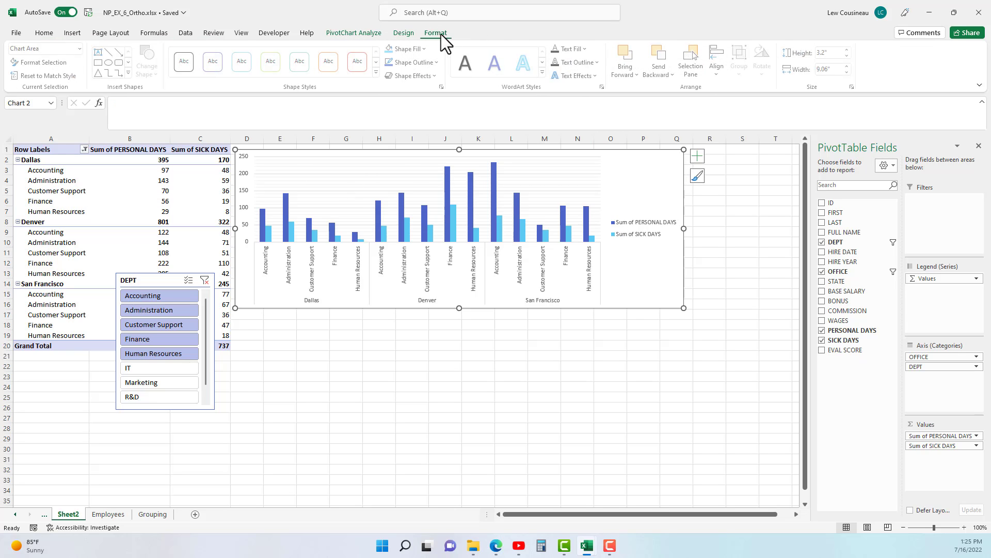
click(404, 34)
click(356, 34)
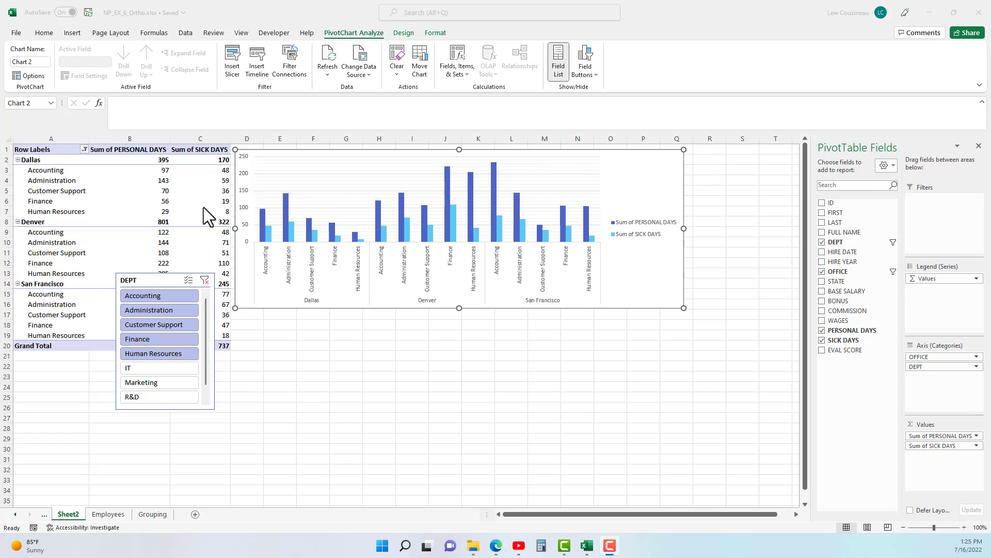
Step: Review the commands for inserting a PivotTable or PivotChart from the Employees table and from the existing PivotTable on Sheet2
click(105, 514)
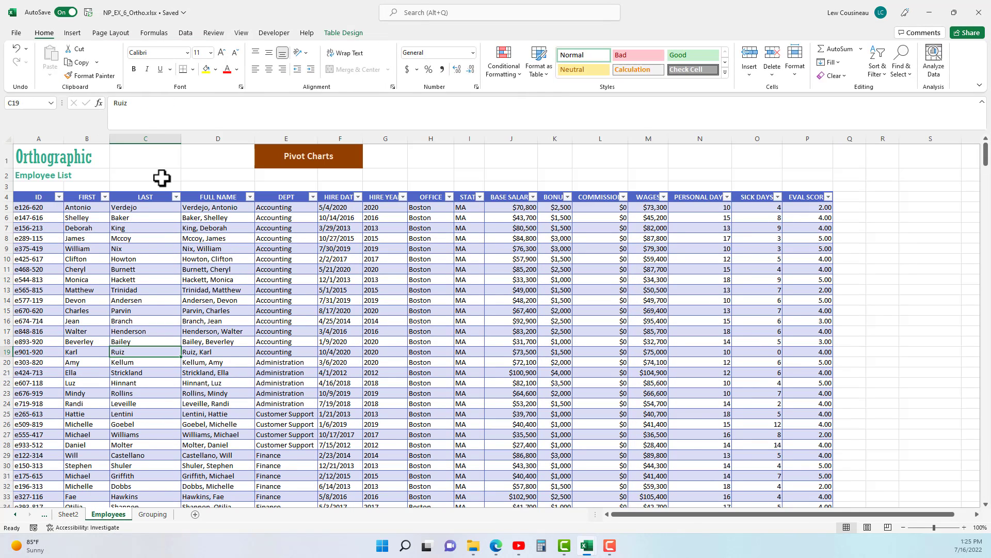
click(72, 33)
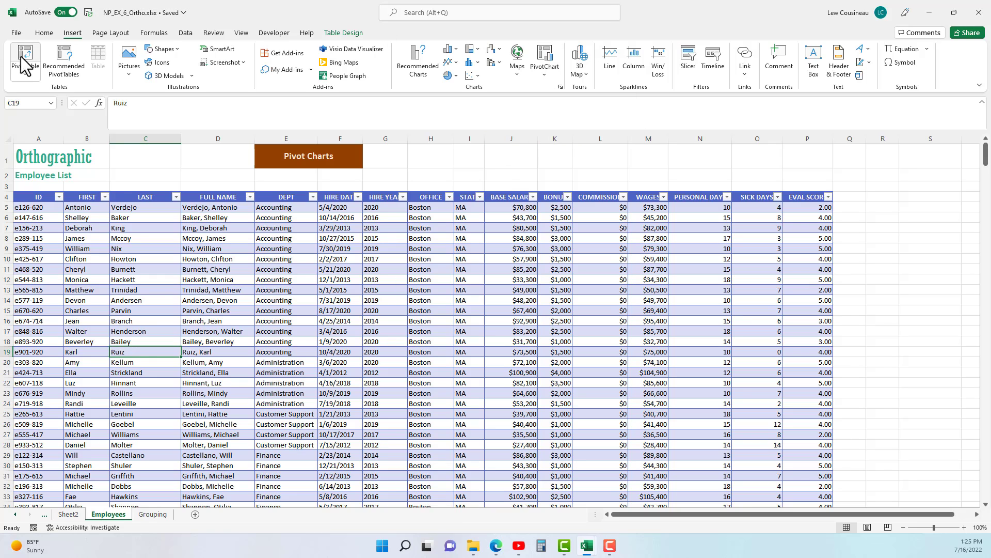
click(69, 514)
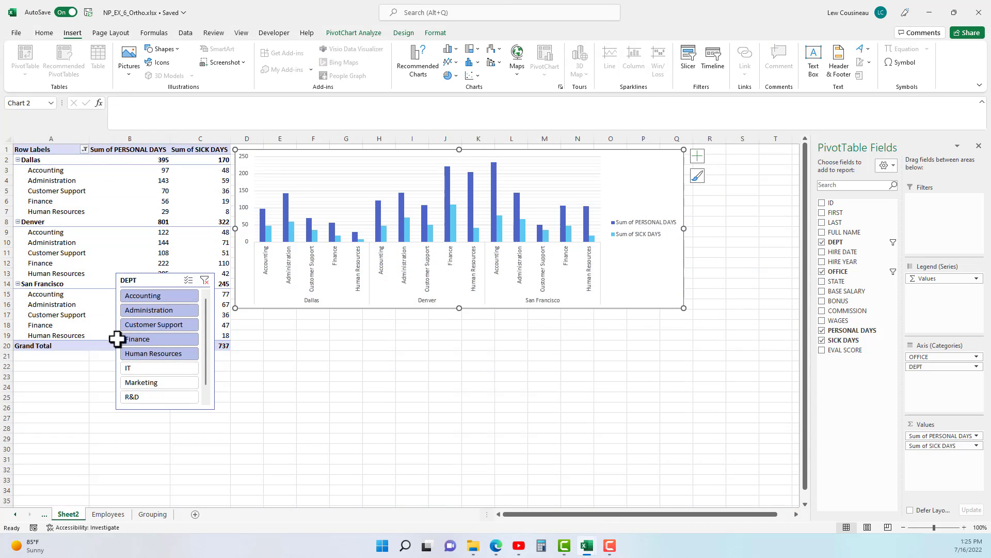
click(135, 221)
click(355, 32)
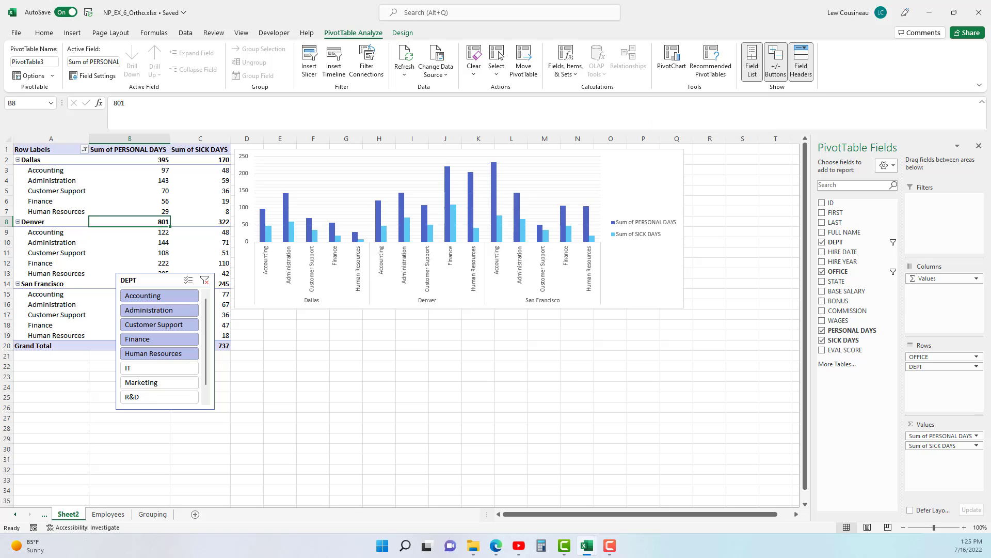
key(F10)
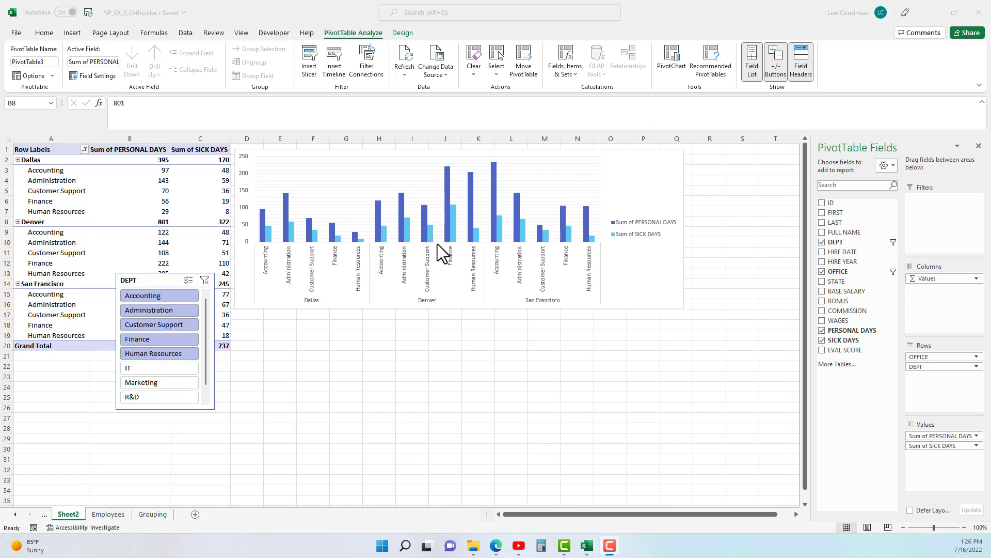